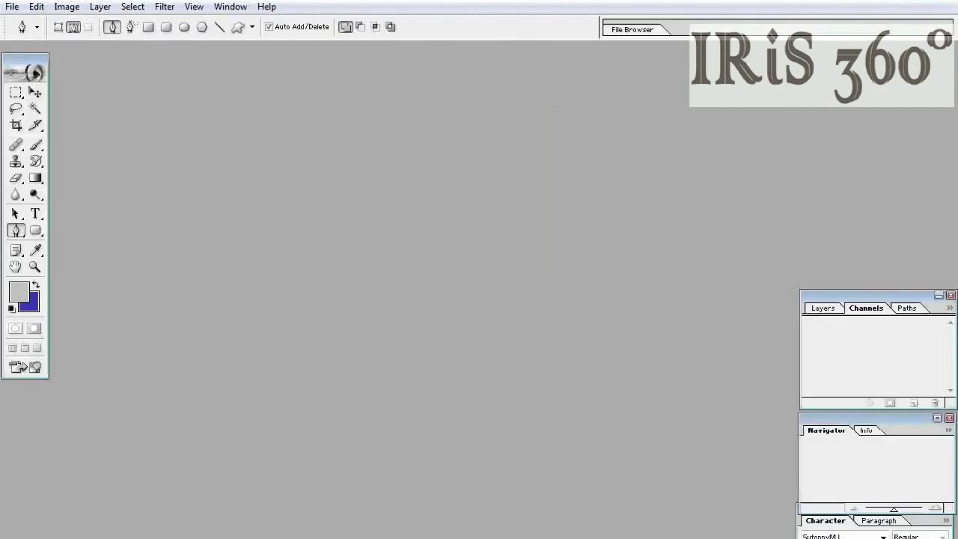
Open the portrait image 20160601_150636-1~2 from the Desktop
left_click(12, 7)
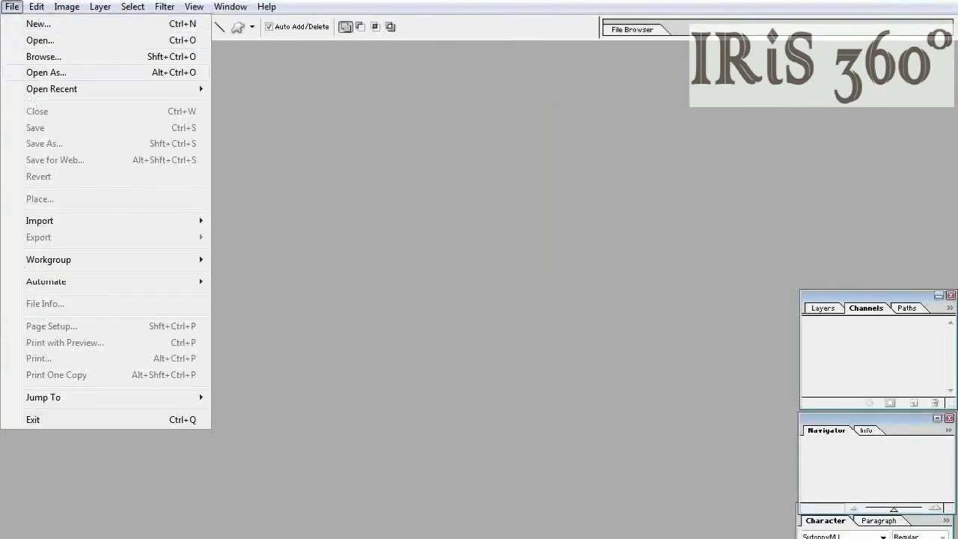
left_click(40, 40)
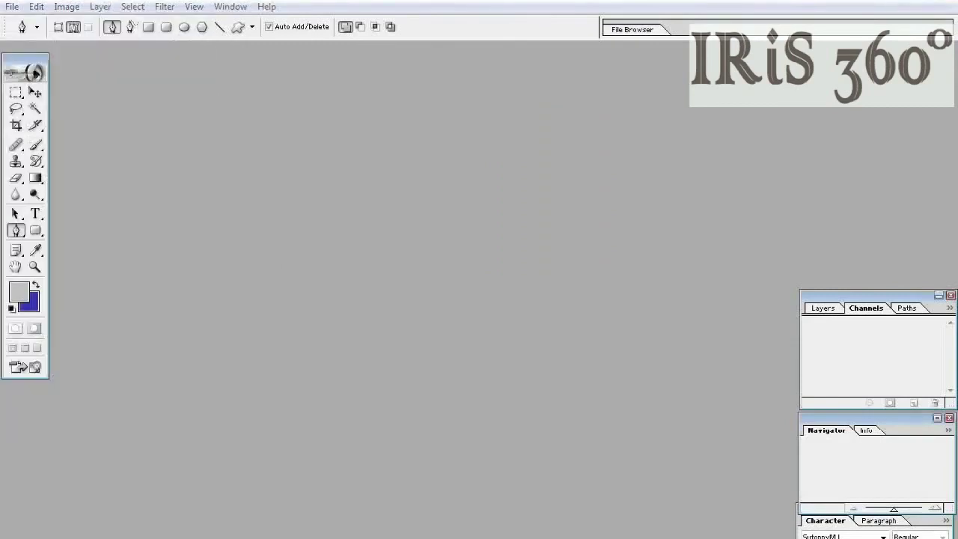
key("ctrl+o")
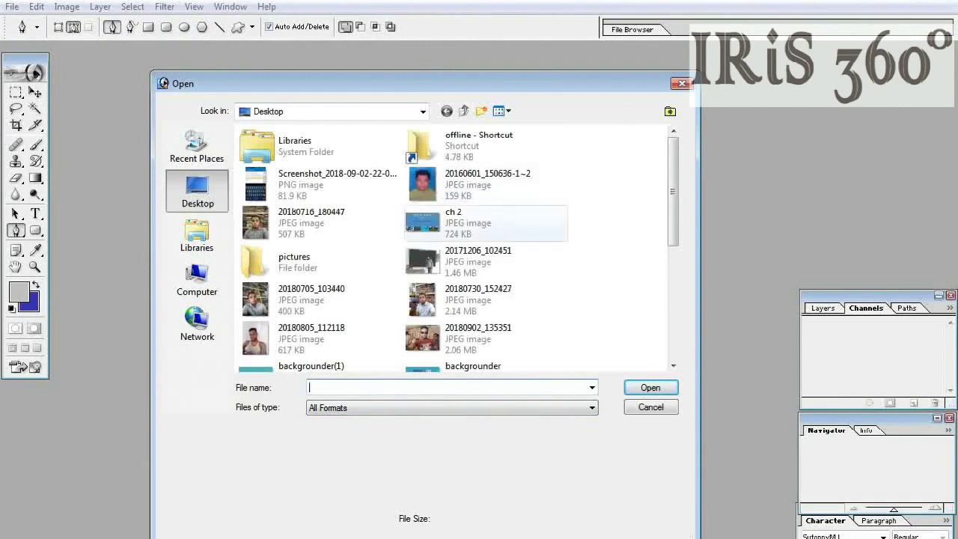
double_click(449, 184)
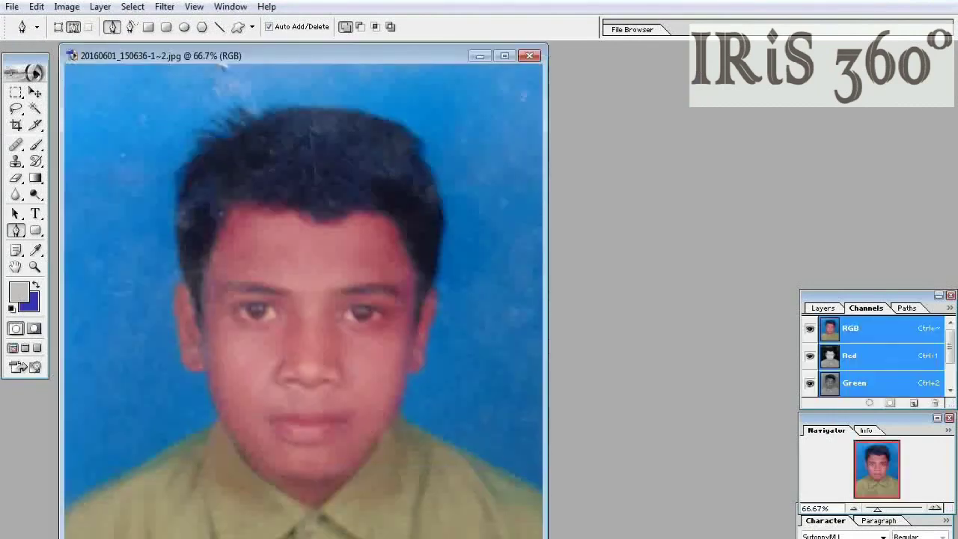
Widen the image window around the portrait and set its magnification to 50%
left_click_drag(547, 535, 628, 538)
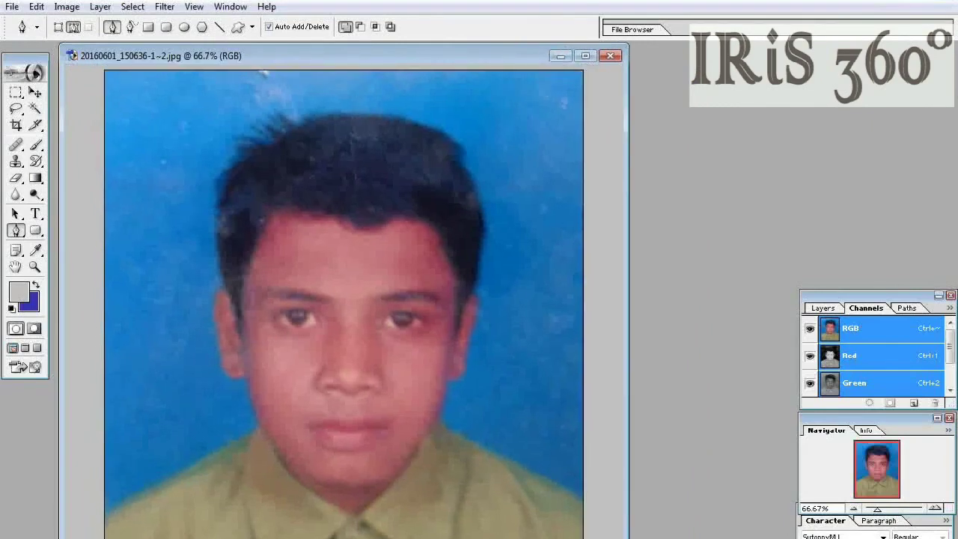
scroll(344, 299, "down", 2)
scroll(344, 299, "up", 10)
scroll(344, 299, "down", 10)
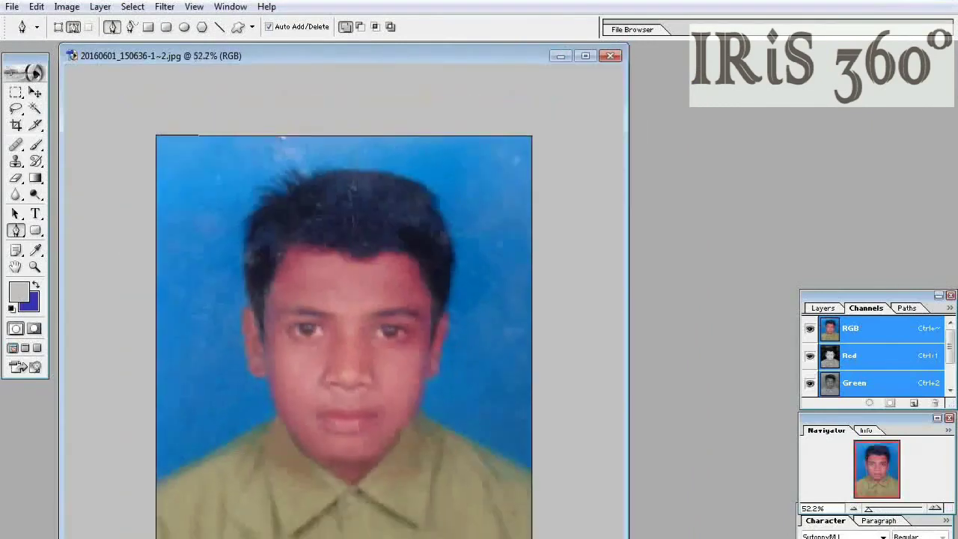
left_click_drag(868, 508, 875, 509)
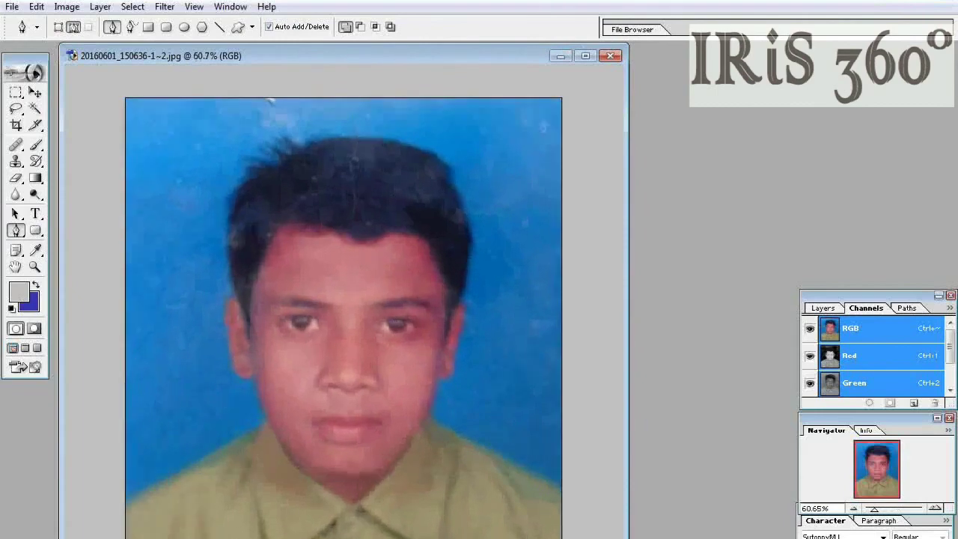
key("ctrl+plus")
key("ctrl+plus")
key("ctrl+plus")
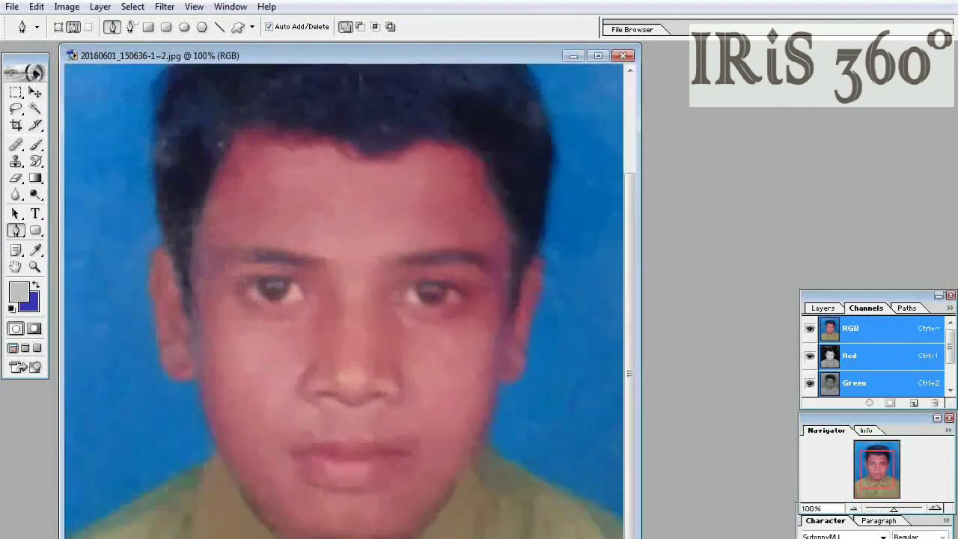
key("ctrl+minus")
key("ctrl+minus")
key("ctrl+minus")
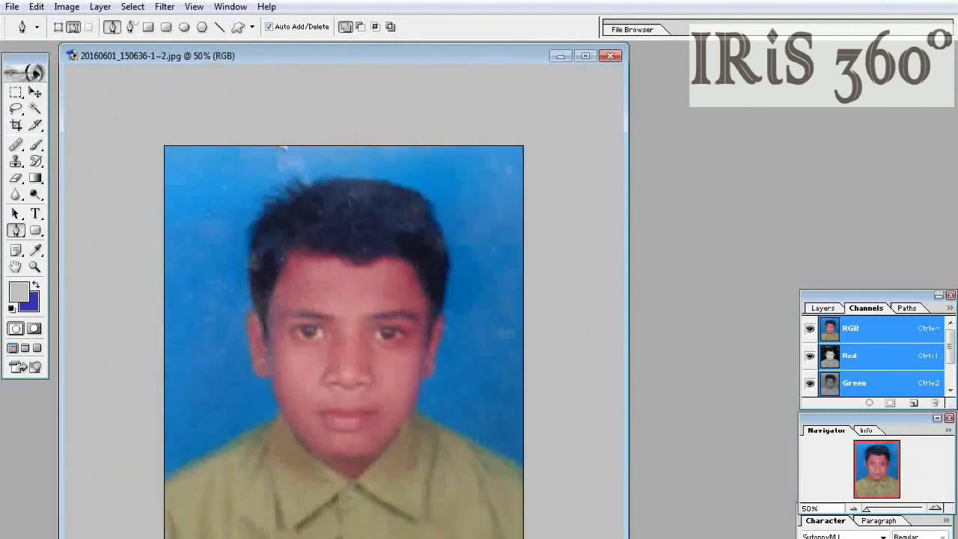
Crop the portrait to 30 mm × 40 mm at 300 pixels/inch, centring the crop frame on the head and shoulders
key("c")
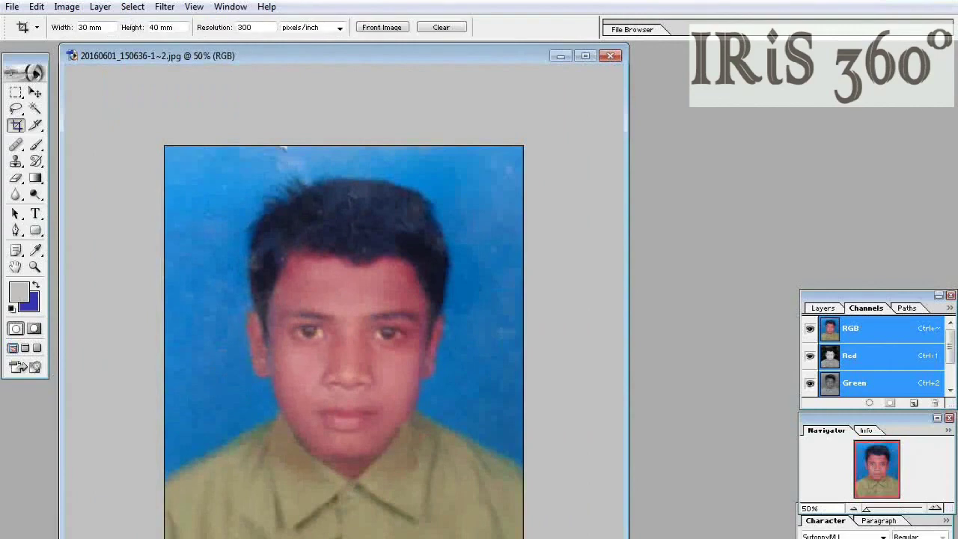
left_click_drag(176, 169, 409, 478)
left_click_drag(502, 538, 499, 535)
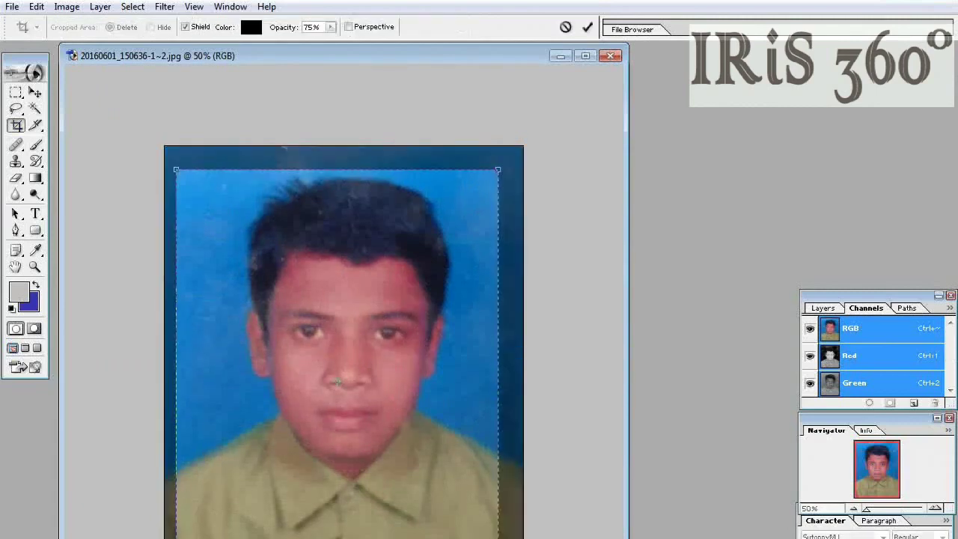
mouse_move(337, 381)
left_mouse_down()
mouse_move(341, 387)
mouse_move(344, 376)
left_mouse_up()
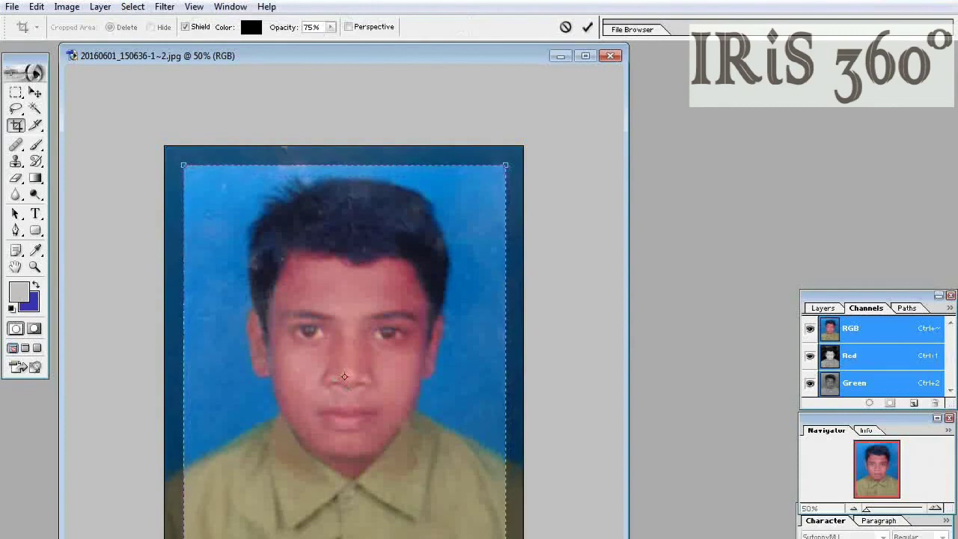
key("Return")
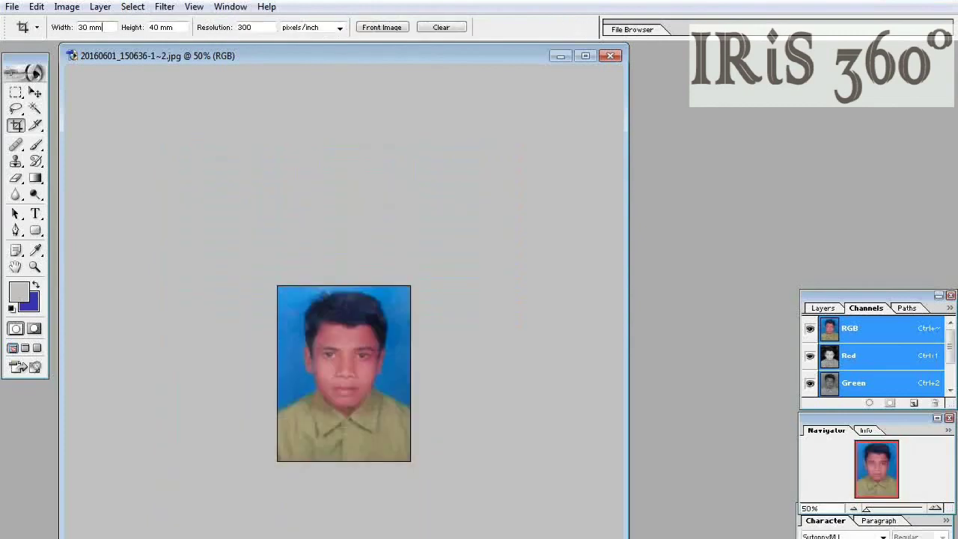
Review the crop width, height and resolution settings and enlarge the cropped portrait to about 157%
left_click(102, 27)
left_click(171, 27)
key("Tab")
left_click(255, 27)
key("ctrl+plus")
key("ctrl+plus")
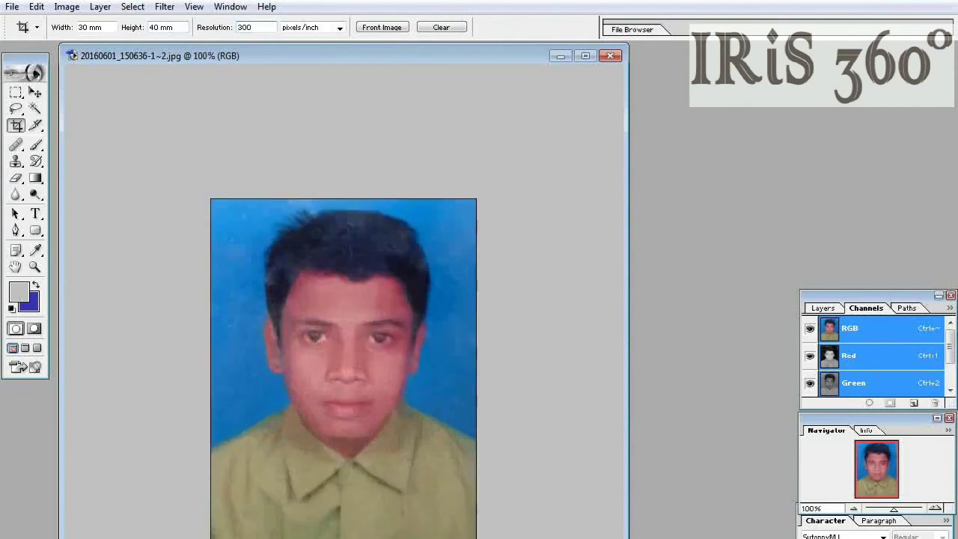
key("ctrl+plus")
key("ctrl+minus")
left_click_drag(894, 509, 898, 509)
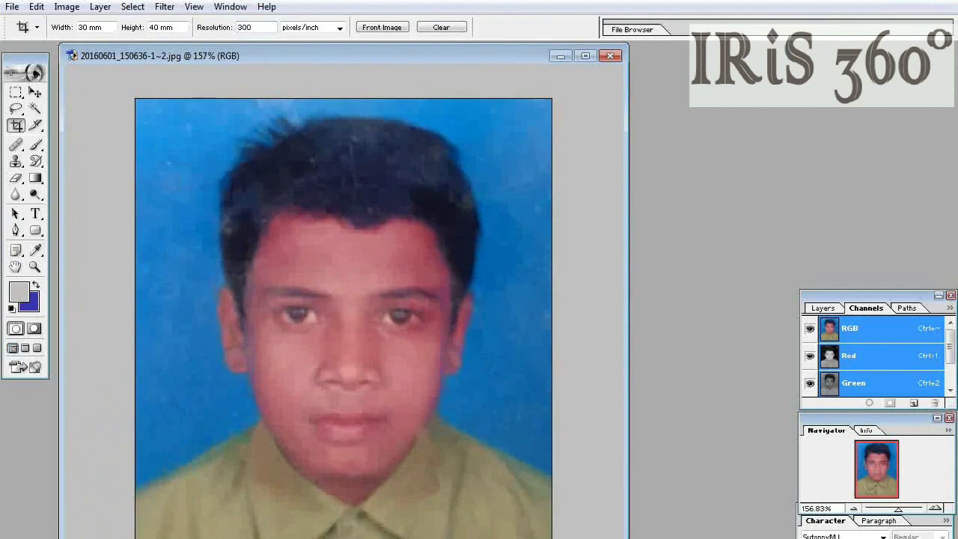
Start a Hue/Saturation adjustment on the Master range and set the hue to +4
key("ctrl+u")
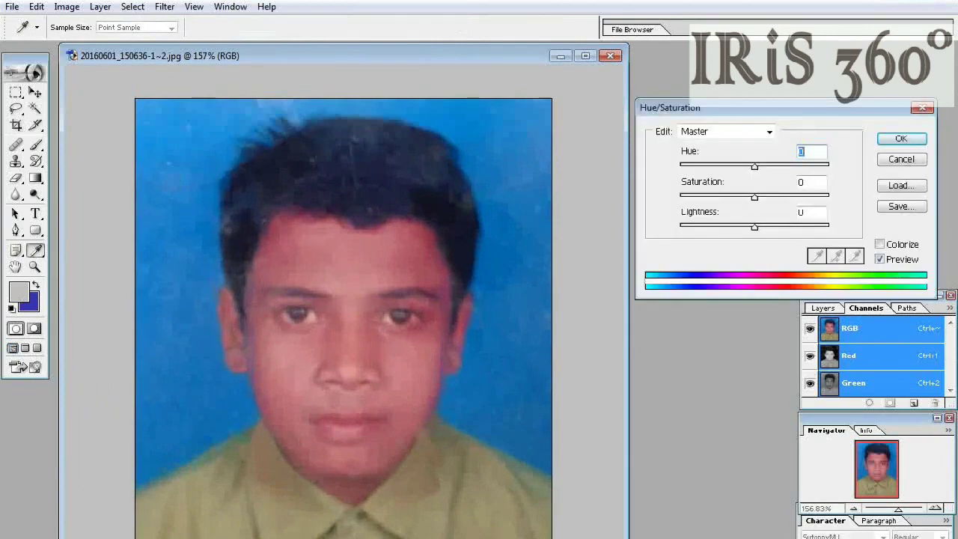
mouse_move(754, 167)
left_mouse_down()
mouse_move(786, 167)
mouse_move(722, 167)
mouse_move(760, 167)
left_mouse_up()
key("Down")
key("Down")
key("Down")
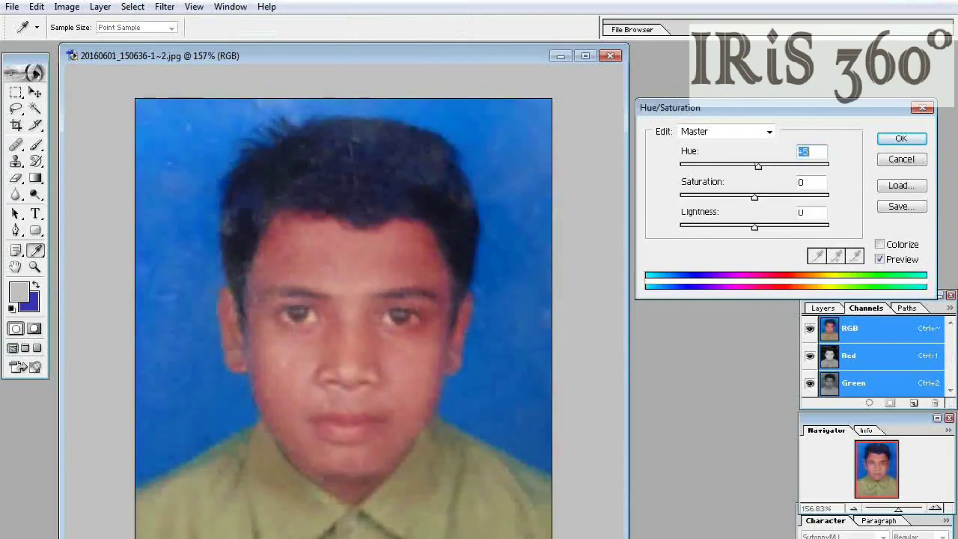
key("Down")
key("Down")
key("Down")
key("Down")
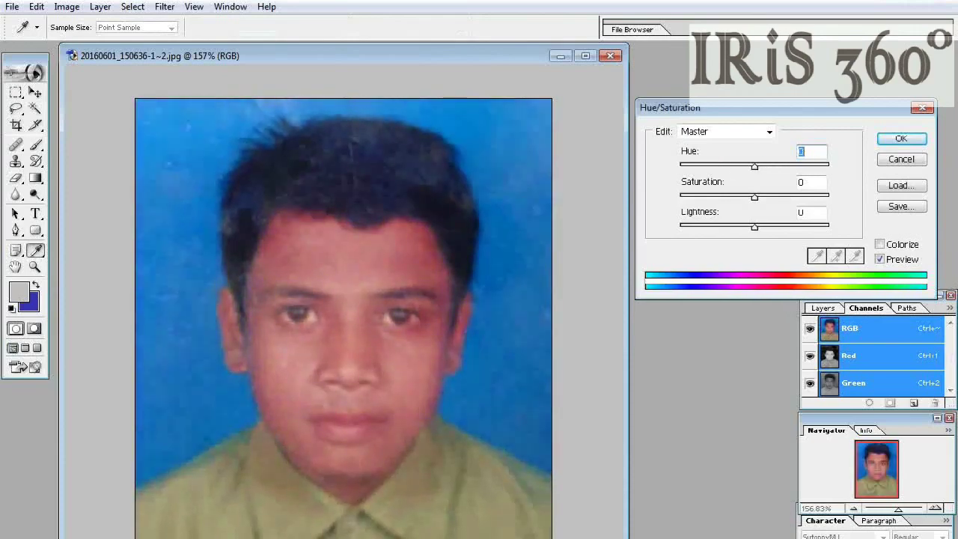
key("Up")
key("Up")
key("Up")
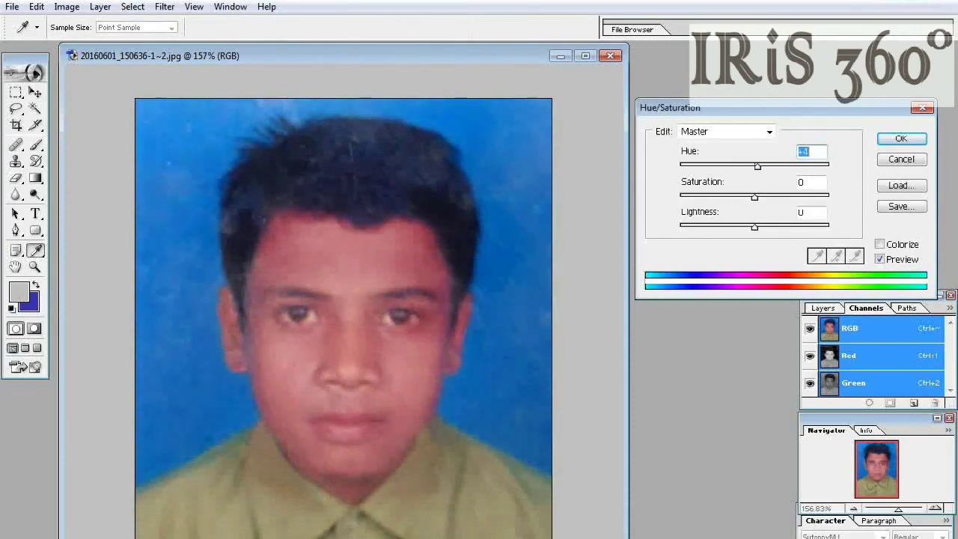
Set the saturation to +8 and the lightness to -3, and apply the Hue/Saturation adjustment
mouse_move(754, 198)
left_mouse_down()
mouse_move(797, 198)
mouse_move(760, 197)
left_mouse_up()
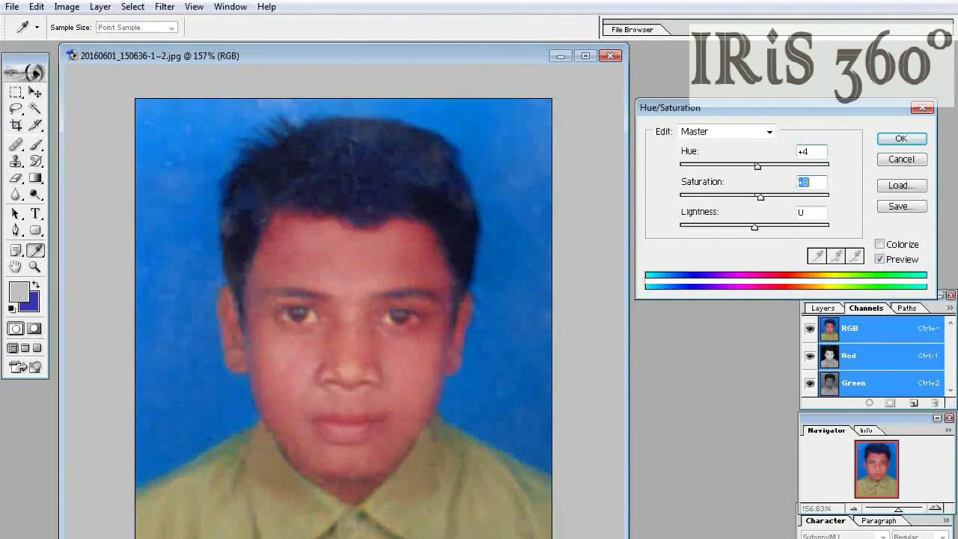
key("Tab")
key("Down")
key("Down")
key("Down")
key("Down")
key("Down")
key("Down")
key("Down")
key("Down")
key("Down")
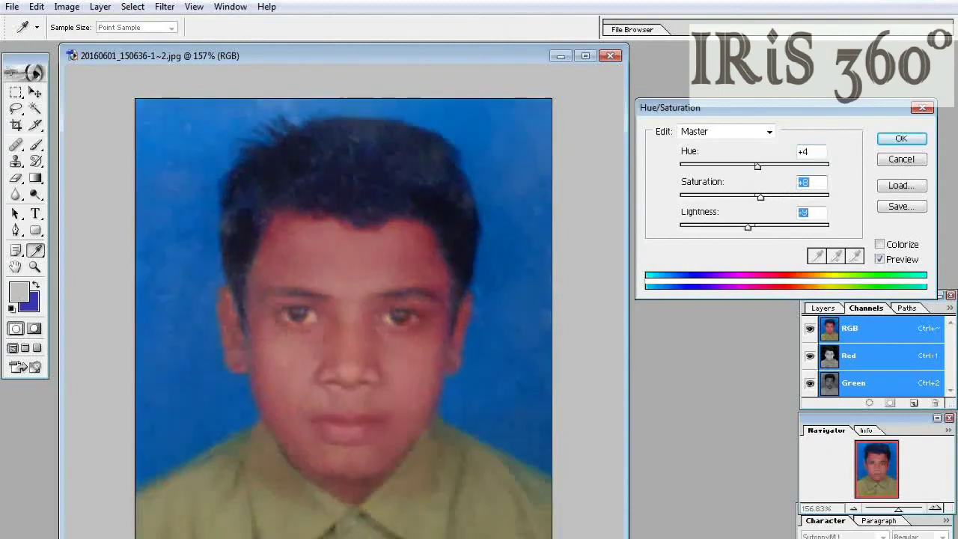
mouse_move(747, 227)
left_mouse_down()
mouse_move(767, 227)
mouse_move(752, 227)
left_mouse_up()
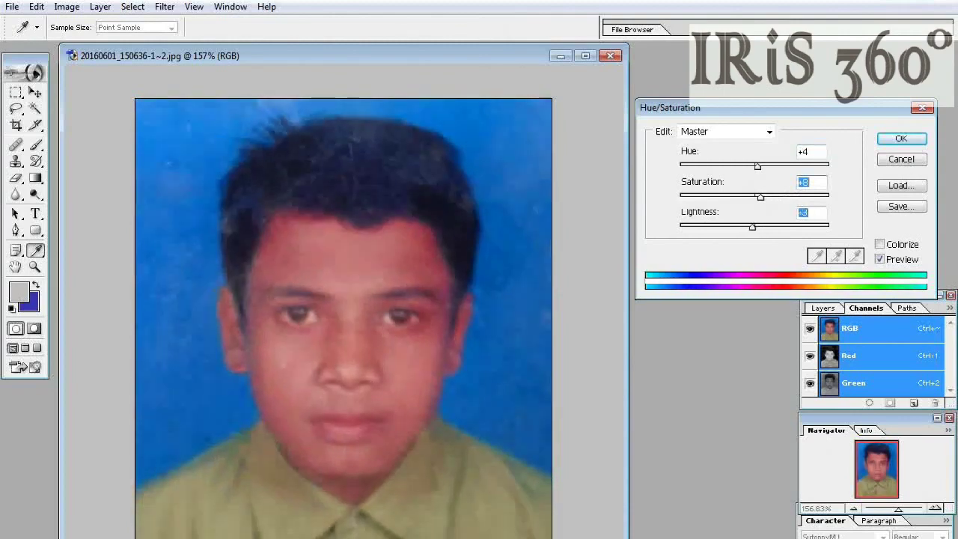
key("Return")
key("c")
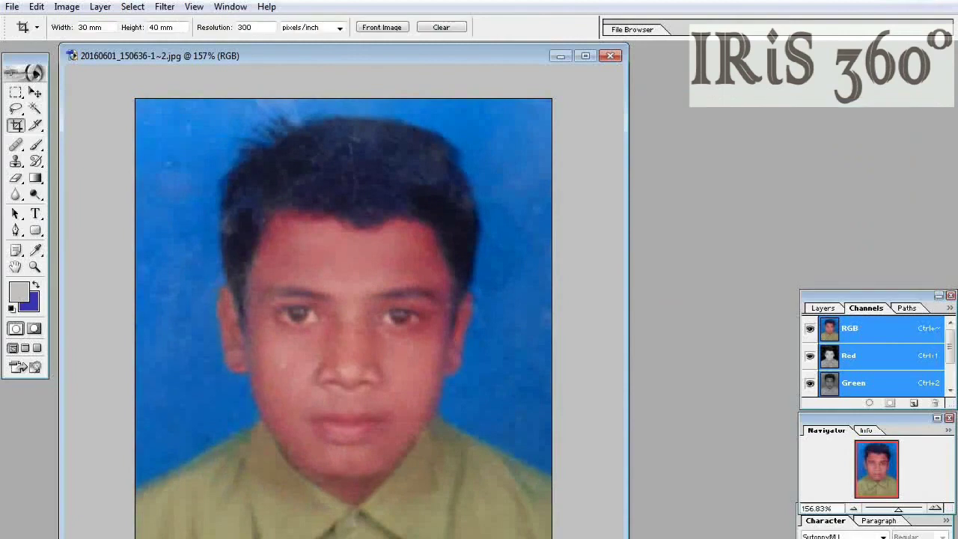
Apply a Curves adjustment to the RGB channel with a midpoint at input 128 and output 128
key("ctrl+m")
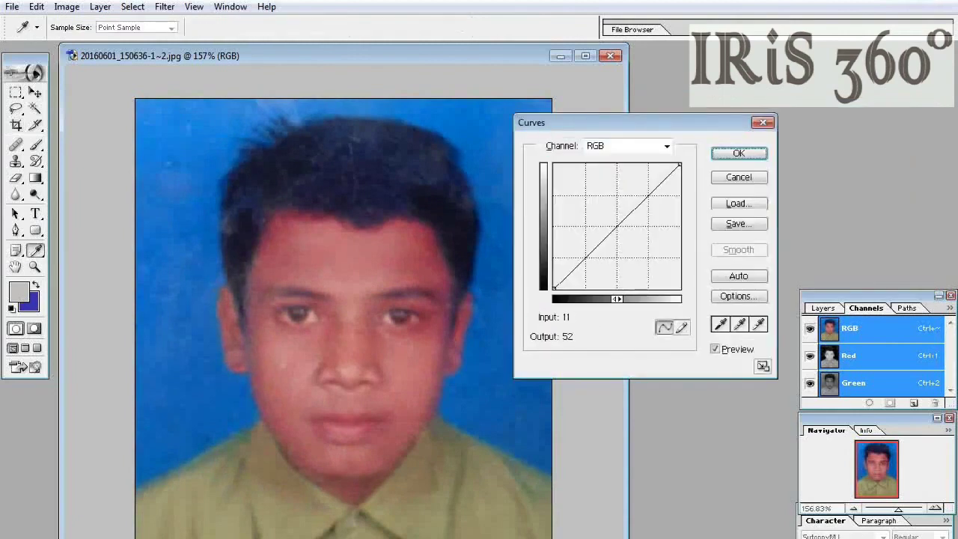
mouse_move(614, 228)
left_mouse_down()
mouse_move(612, 218)
mouse_move(617, 226)
left_mouse_up()
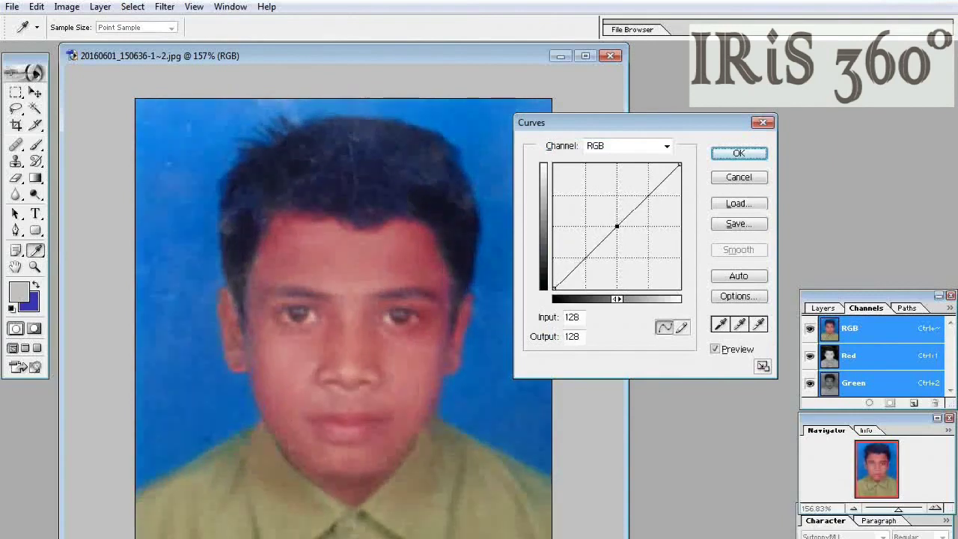
left_click(739, 153)
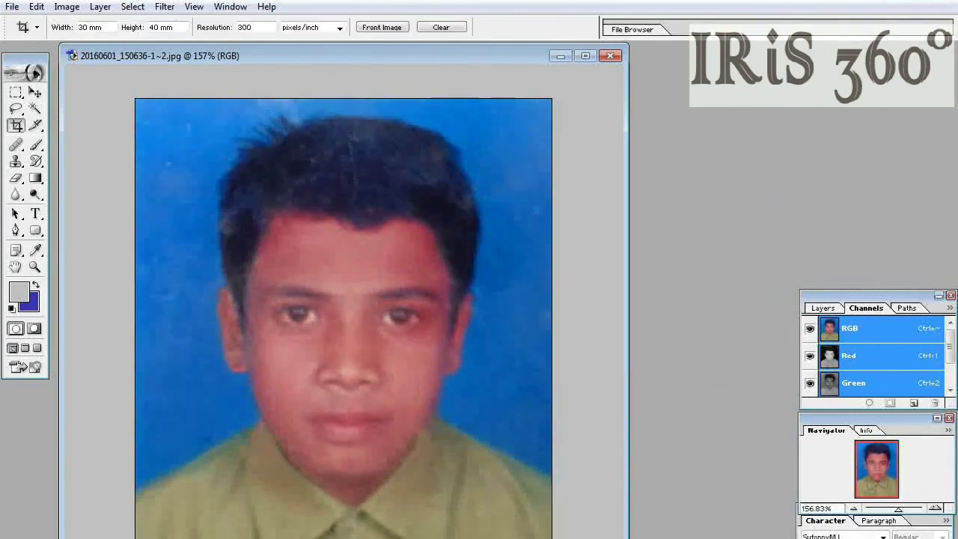
Apply Levels to the RGB channel with input levels 0, 1.00 and 255
key("ctrl+l")
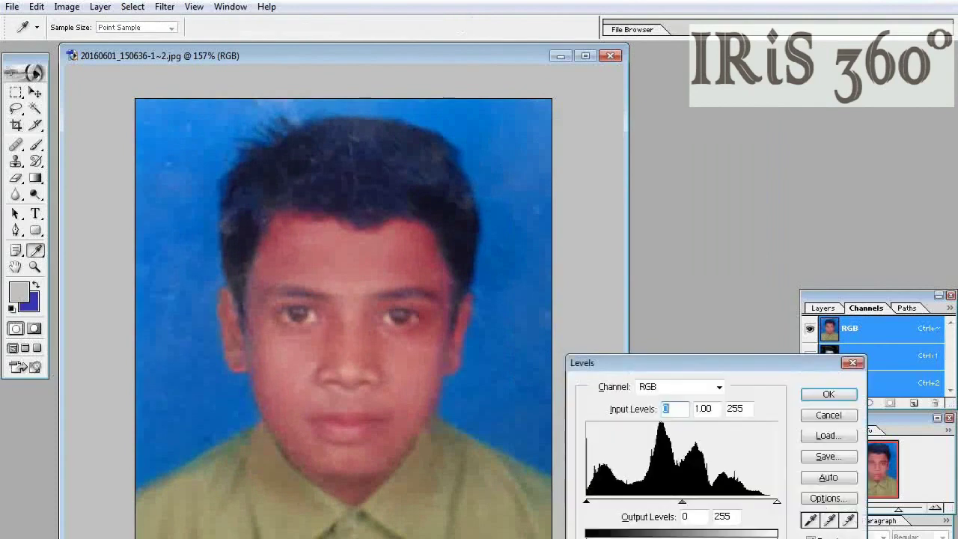
key("Return")
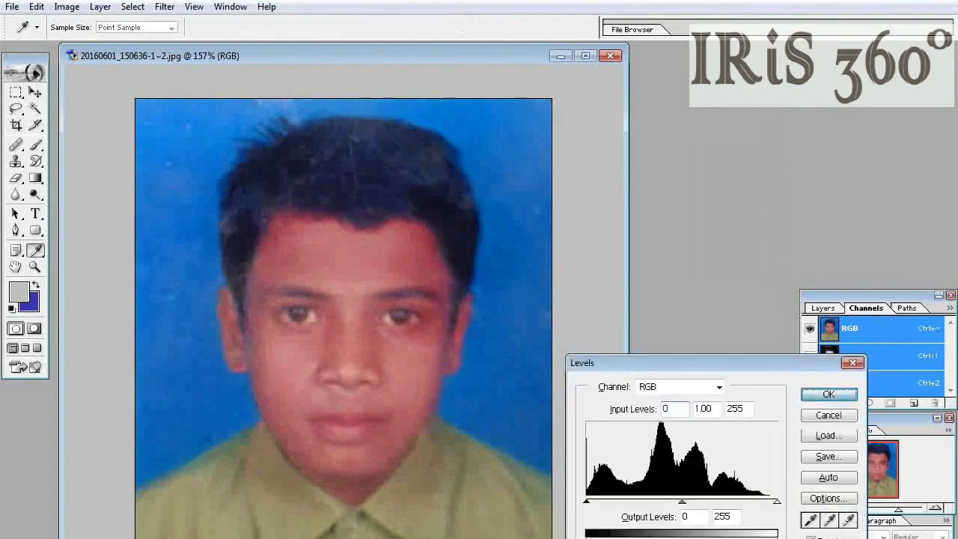
key("c")
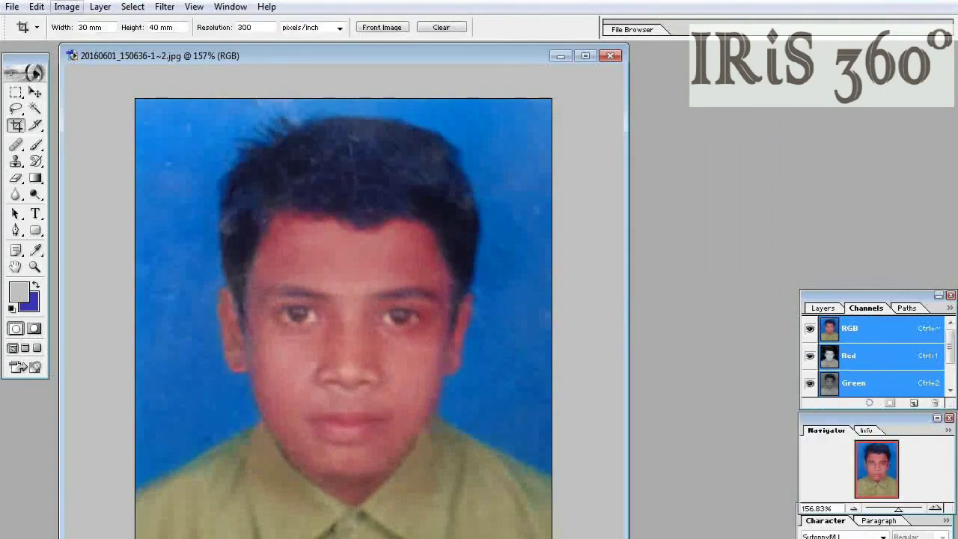
Apply a Color Balance adjustment to the midtones with color levels +12, +6 and +6, preserving luminosity
left_click(66, 7)
mouse_move(101, 46)
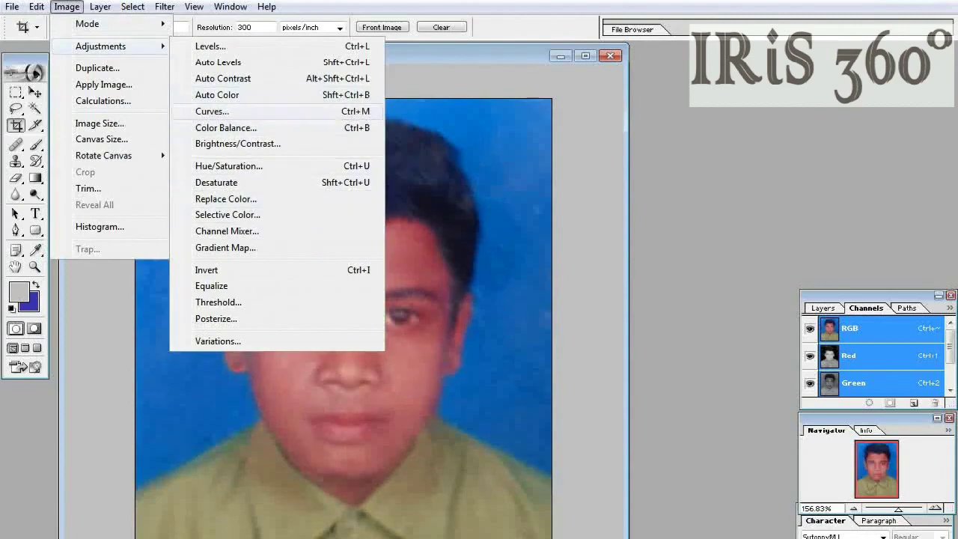
left_click(225, 127)
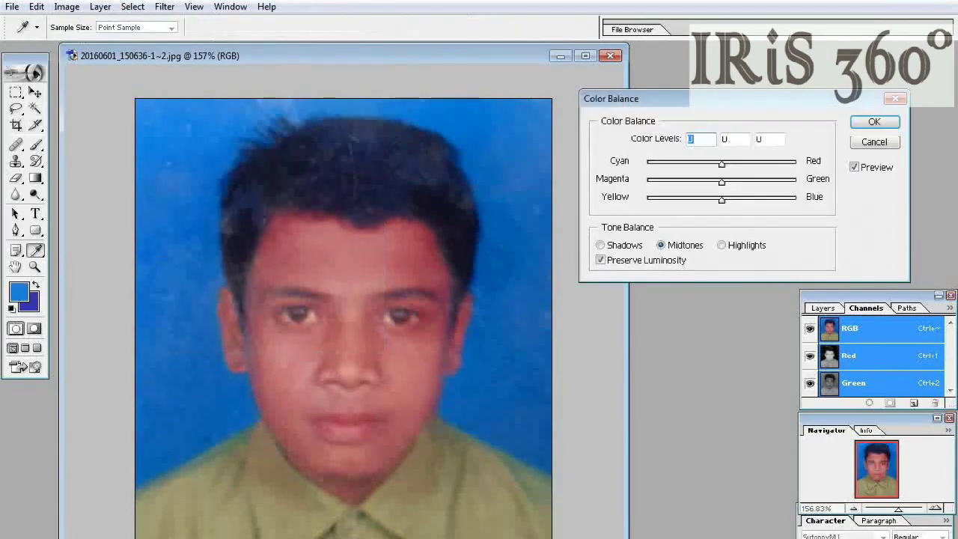
left_click_drag(721, 164, 725, 199)
double_click(688, 138)
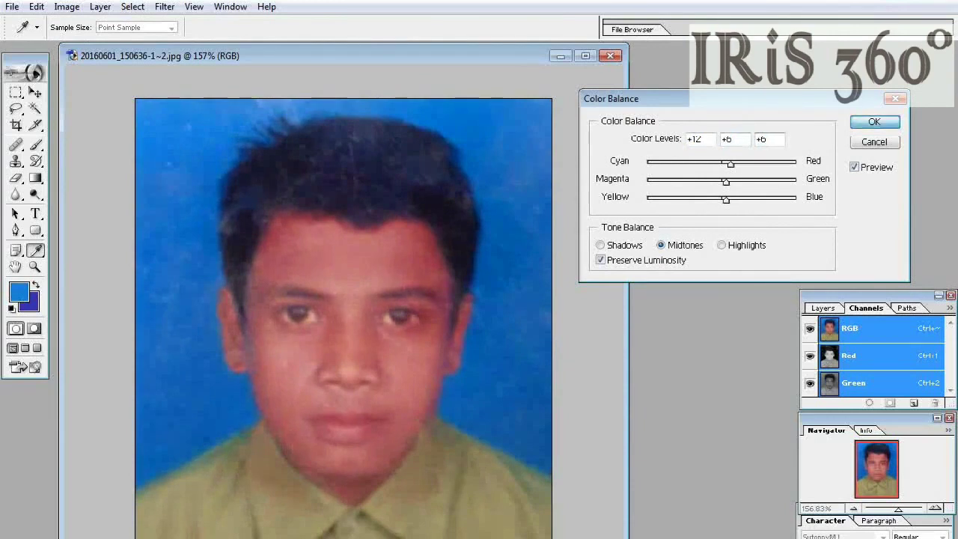
key("Return")
key("c")
Start a Selective Color adjustment for the Reds with the Relative method and set cyan to -4%
left_click(67, 7)
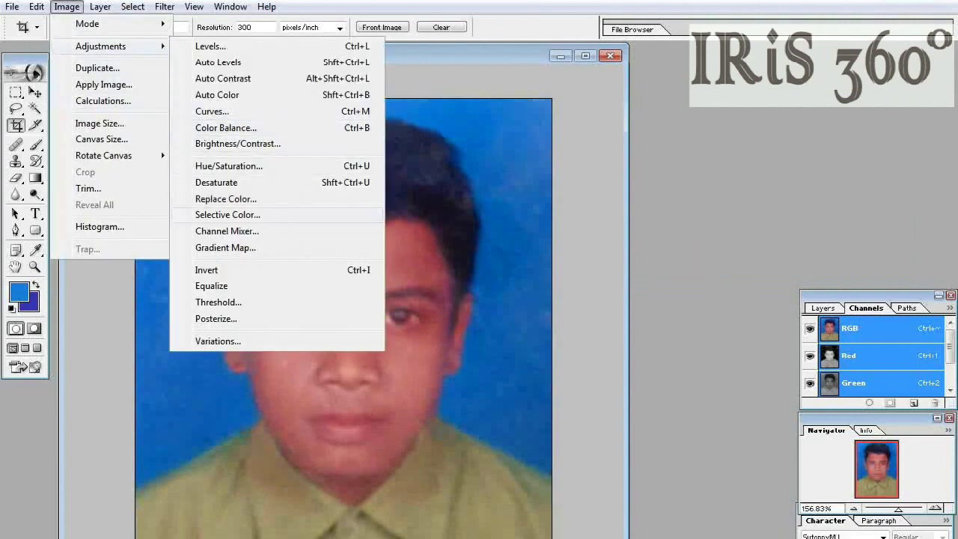
key("Return")
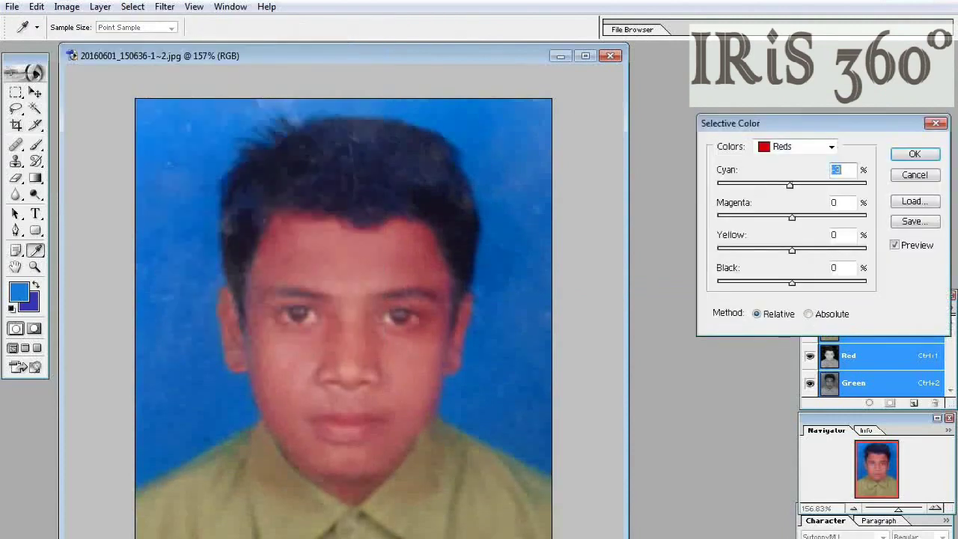
mouse_move(789, 185)
left_mouse_down()
mouse_move(719, 185)
mouse_move(816, 185)
mouse_move(717, 184)
mouse_move(789, 185)
left_mouse_up()
key("Up")
key("Up")
key("Up")
key("Up")
key("Up")
key("Up")
key("Up")
key("Up")
key("Up")
key("Up")
key("Up")
key("Up")
key("Up")
key("Up")
key("Up")
key("Down")
key("Down")
key("Down")
key("Down")
key("Down")
key("Down")
key("Down")
key("Down")
key("Down")
key("Down")
key("Down")
key("Down")
key("Down")
key("Down")
key("Down")
key("Down")
key("Down")
key("Down")
key("Down")
key("Down")
key("Up")
key("Up")
key("Up")
key("Up")
Set the magenta of the Reds to -9% in the Selective Color adjustment
key("Tab")
key("Down")
key("Down")
key("Down")
key("Down")
key("Down")
key("Down")
key("Down")
key("Down")
key("Down")
key("Down")
key("Down")
key("Down")
key("Down")
key("Down")
key("Down")
key("Down")
key("Down")
key("Down")
key("Down")
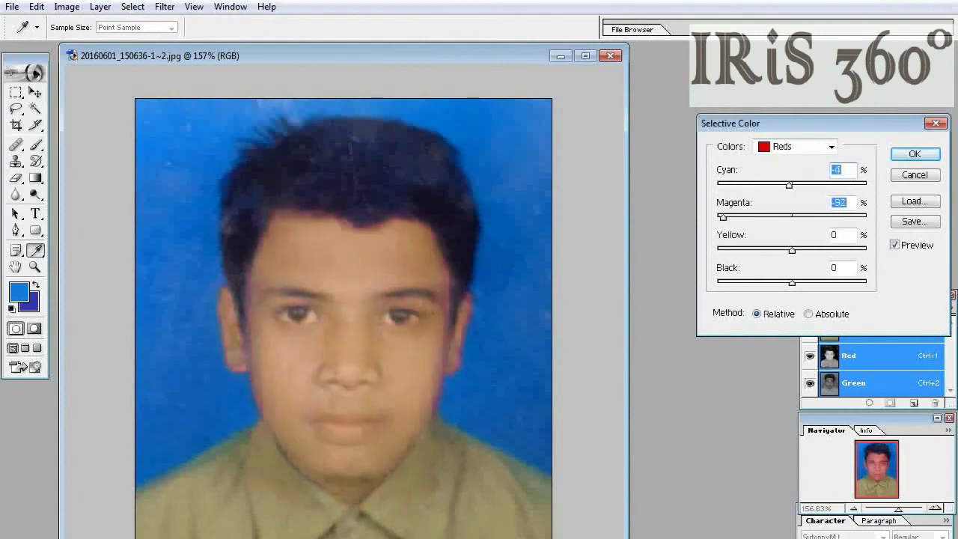
key("Up")
key("Up")
key("Up")
key("Up")
key("Up")
key("Up")
key("Up")
key("Up")
key("Up")
key("Up")
key("Up")
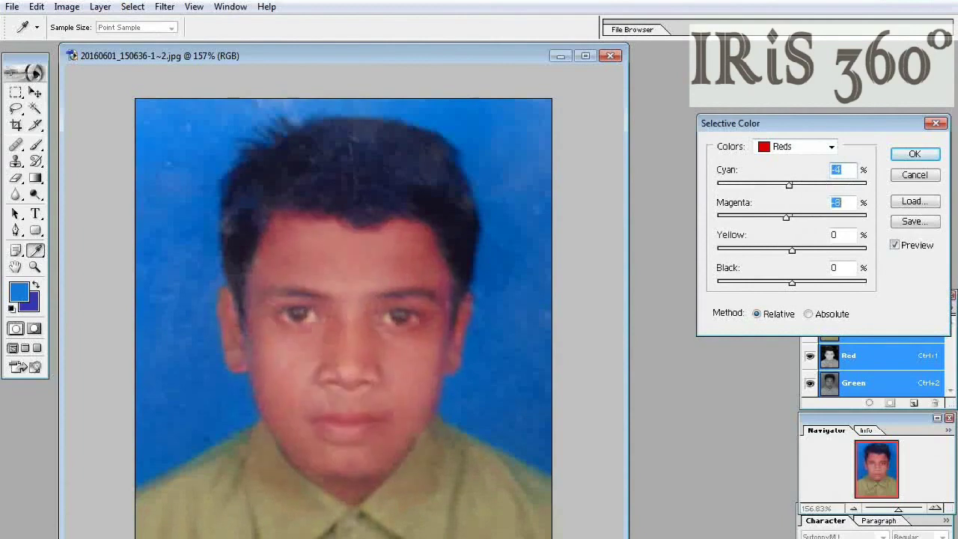
key("Down")
key("Down")
key("Down")
key("Down")
key("Down")
key("Down")
key("Down")
key("Down")
key("Down")
key("Down")
key("Down")
key("Down")
key("Down")
key("Up")
key("Up")
key("Up")
key("Up")
key("Up")
key("Up")
Set the yellow of the Reds to +9% in the Selective Color adjustment
mouse_move(791, 250)
left_mouse_down()
mouse_move(728, 250)
mouse_move(851, 250)
mouse_move(797, 250)
left_mouse_up()
key("shift+Down")
key("shift+Down")
key("shift+Down")
key("shift+Down")
key("shift+Down")
key("Down")
key("Down")
key("Down")
key("Down")
key("Down")
key("Down")
key("Down")
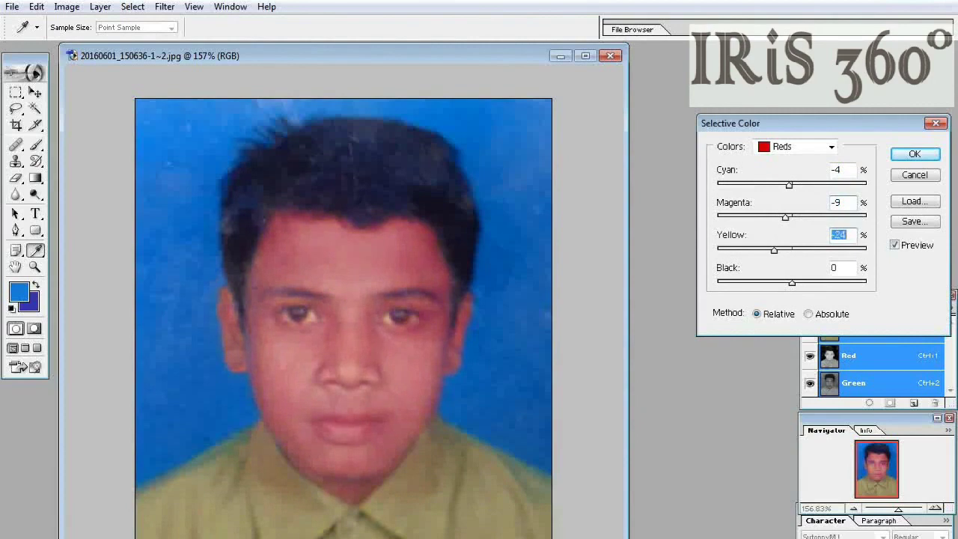
key("shift+Up")
key("shift+Up")
key("shift+Up")
key("shift+Up")
key("shift+Up")
key("shift+Up")
key("shift+Up")
key("shift+Up")
key("shift+Down")
key("shift+Down")
key("Down")
key("Down")
key("Down")
key("Down")
key("Down")
key("Up")
key("Up")
key("Up")
key("Up")
Set the black of the Reds to -21% and apply the Selective Color adjustment
key("Tab")
key("shift+Down")
key("shift+Down")
key("shift+Down")
key("Down")
key("Down")
key("Down")
key("Down")
key("Down")
key("Down")
key("Down")
key("shift+Up")
key("Up")
key("Up")
key("Up")
key("Up")
key("Up")
key("Up")
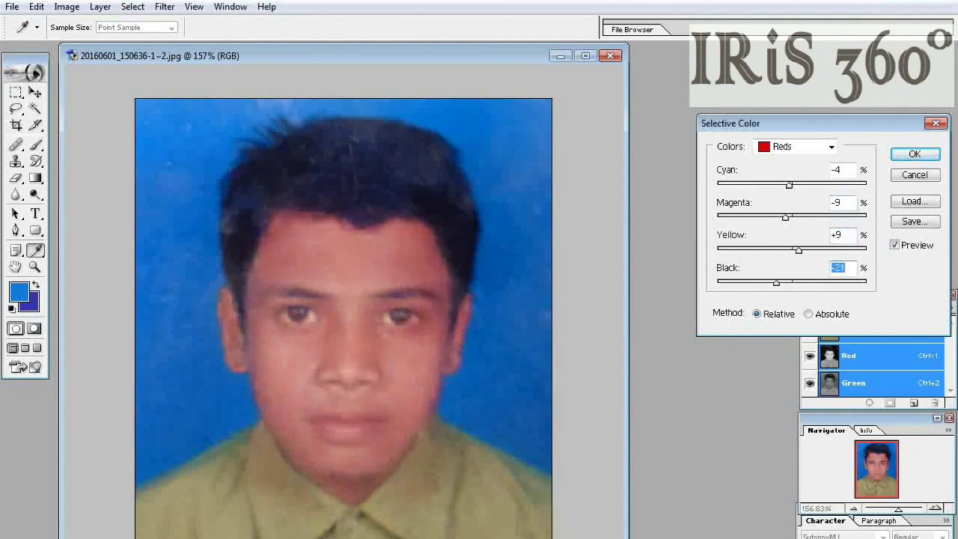
key("Return")
Start a Pen path at the photo's left edge and trace along the left shoulder, neck and ear up to the left side of the hair
key("c")
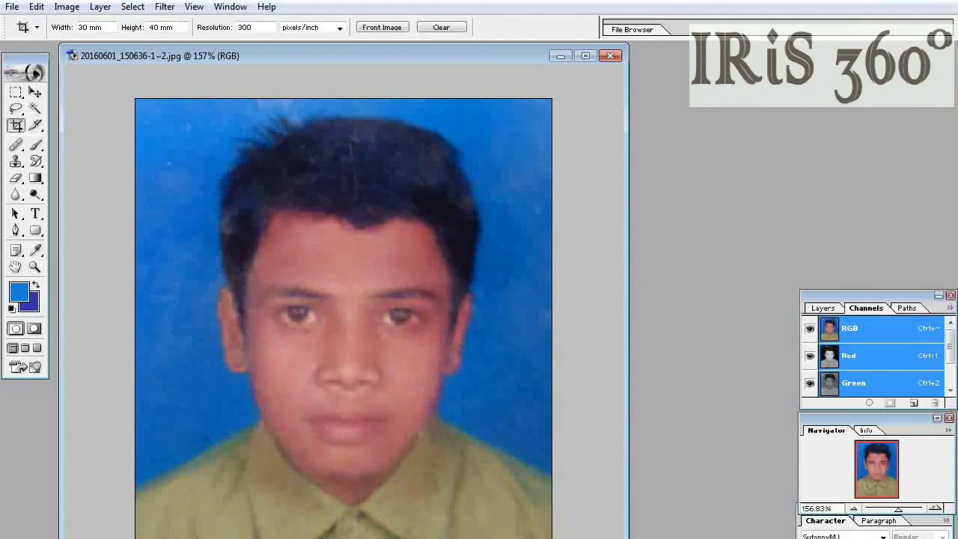
left_click(16, 230)
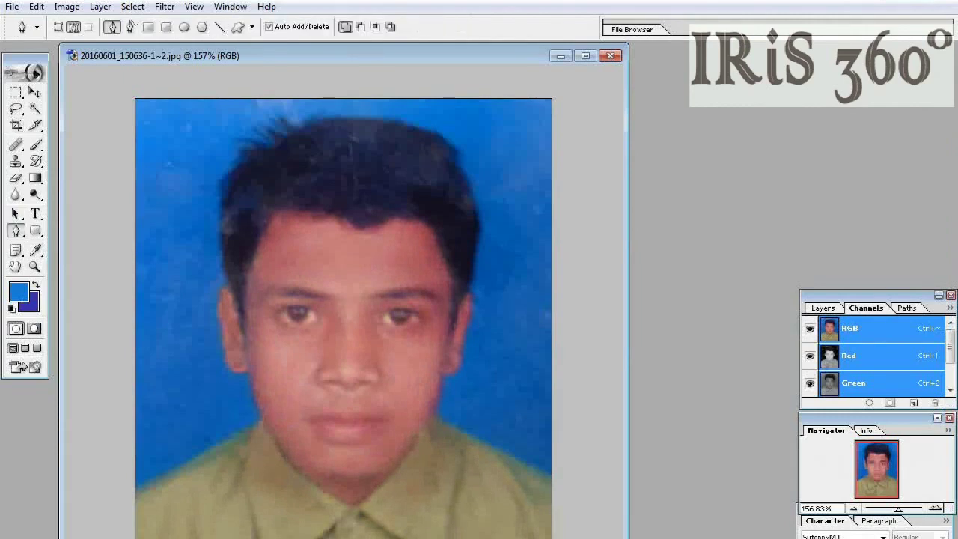
left_click(135, 496)
left_click(194, 467)
left_click(248, 439)
left_click(262, 420)
left_click(254, 398)
left_click(249, 372)
left_click(223, 346)
left_click(221, 334)
left_click(218, 321)
left_click(217, 310)
mouse_move(217, 310)
left_mouse_down()
mouse_move(230, 287)
mouse_move(222, 212)
mouse_move(235, 166)
left_mouse_up()
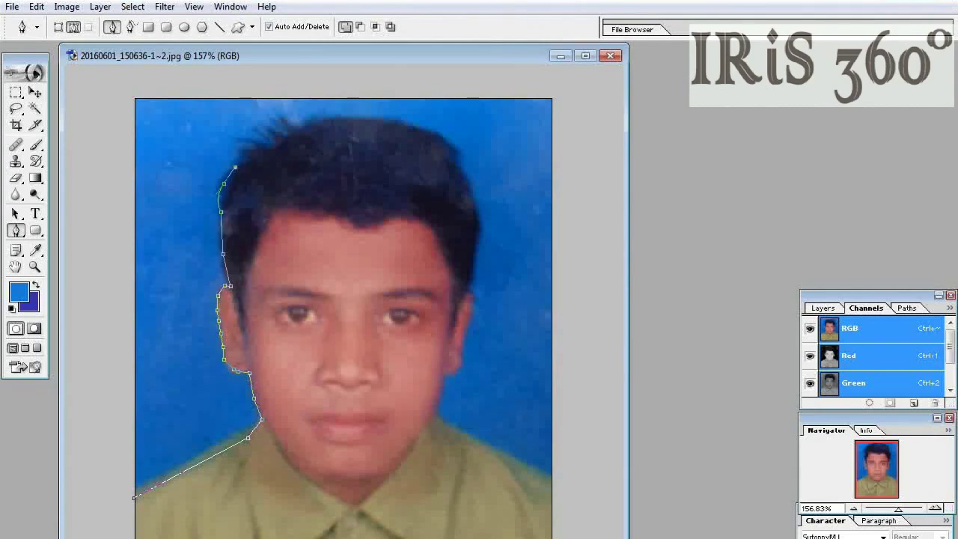
Continue the path along the top of the hair from the upper left curve to the upper right
left_click(245, 154)
left_click(269, 143)
left_click(287, 136)
left_click(320, 119)
left_click(336, 118)
left_click(349, 117)
left_click(371, 122)
left_click(399, 123)
left_click(415, 126)
left_click(431, 129)
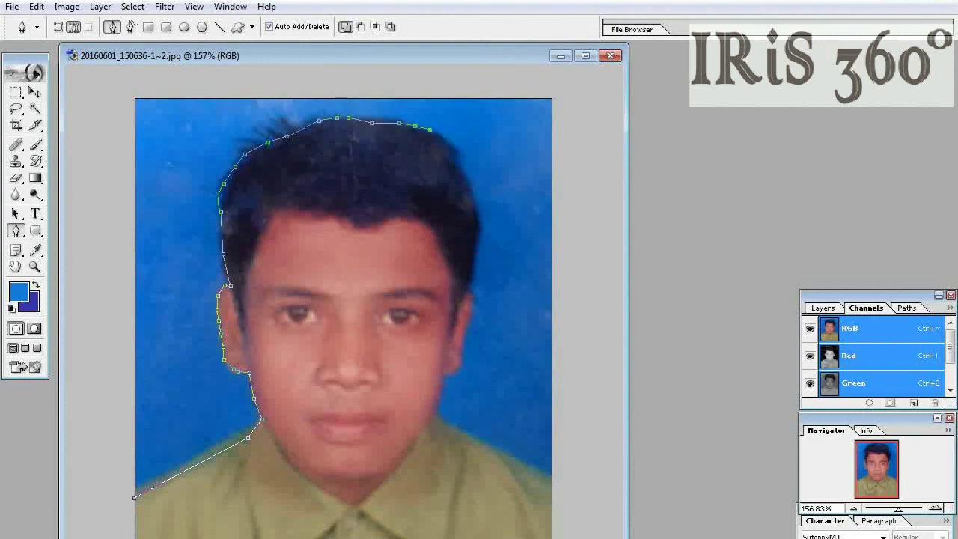
Continue the path around the right side of the hair and down to the upper part of the right ear
left_click(447, 138)
left_click_drag(453, 145, 457, 158)
left_click(462, 167)
left_click(465, 178)
left_click(448, 137, "ctrl")
left_click(453, 145, "alt")
left_click(473, 203)
left_click(477, 225)
left_click(474, 244)
left_click(471, 260)
left_click(469, 275)
left_click(466, 286)
left_click(466, 295)
left_click(465, 324)
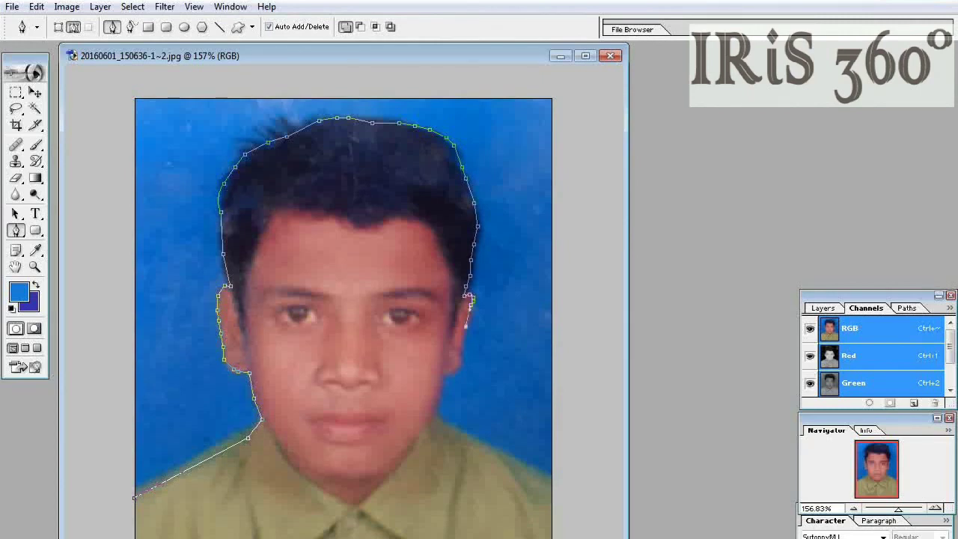
Continue the path down the right ear and neck and along the right shoulder to just outside the canvas
left_click(464, 340)
left_click(461, 356)
left_click(453, 369)
left_click(444, 373)
left_click(440, 383)
left_click(436, 398)
left_click(435, 411)
left_click(449, 425)
left_click(475, 439)
left_click(500, 453)
left_click(522, 462)
left_click(530, 465)
left_click(548, 476)
left_click(581, 485)
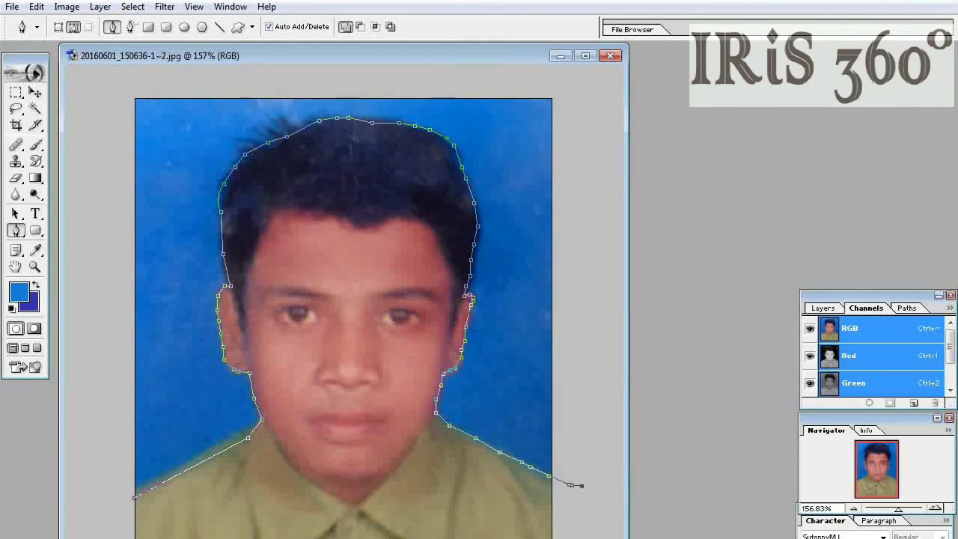
Route the path around the outside of the canvas and close it at its starting point on the left shoulder
left_click(584, 245)
left_click(583, 78)
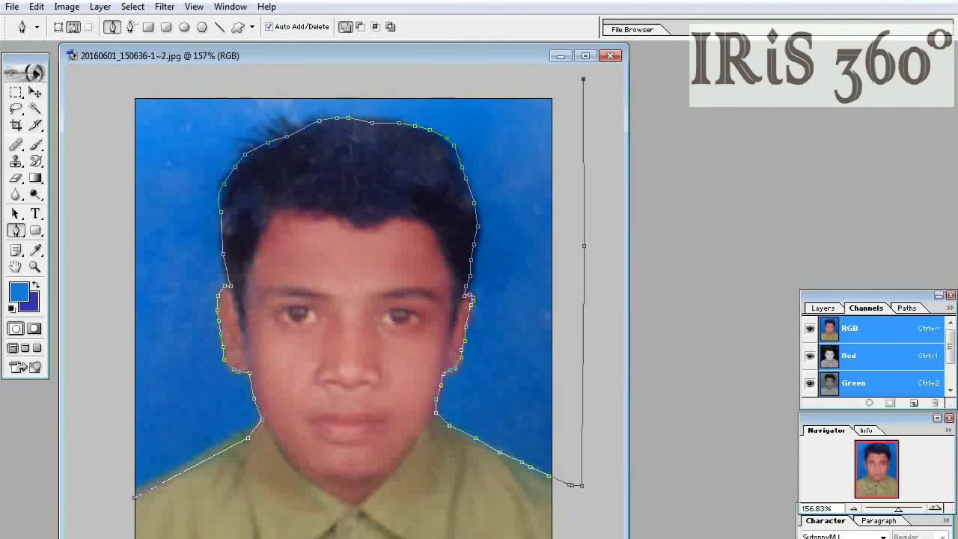
left_click(104, 78)
left_click(95, 184)
left_click(94, 362)
left_click(102, 433)
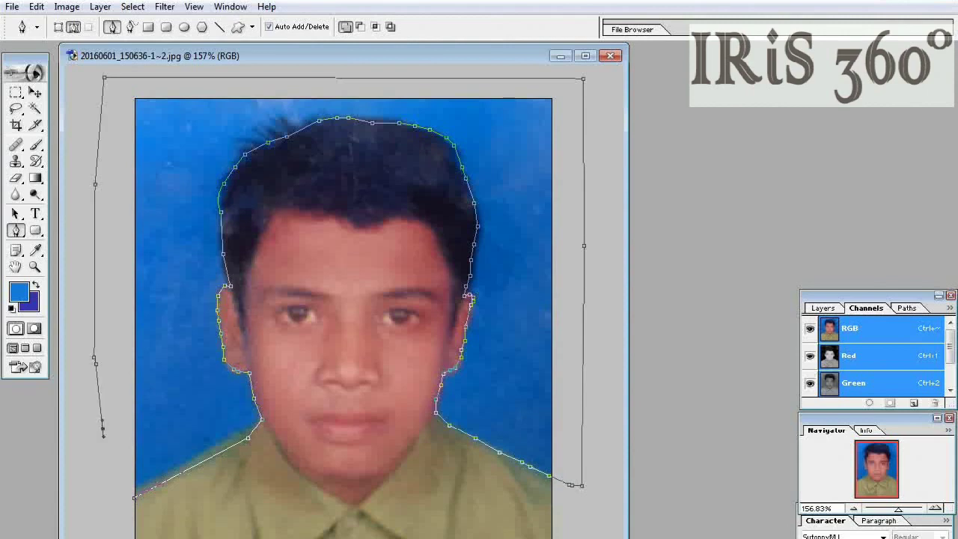
left_click(108, 485)
left_click(134, 499)
left_click(134, 498)
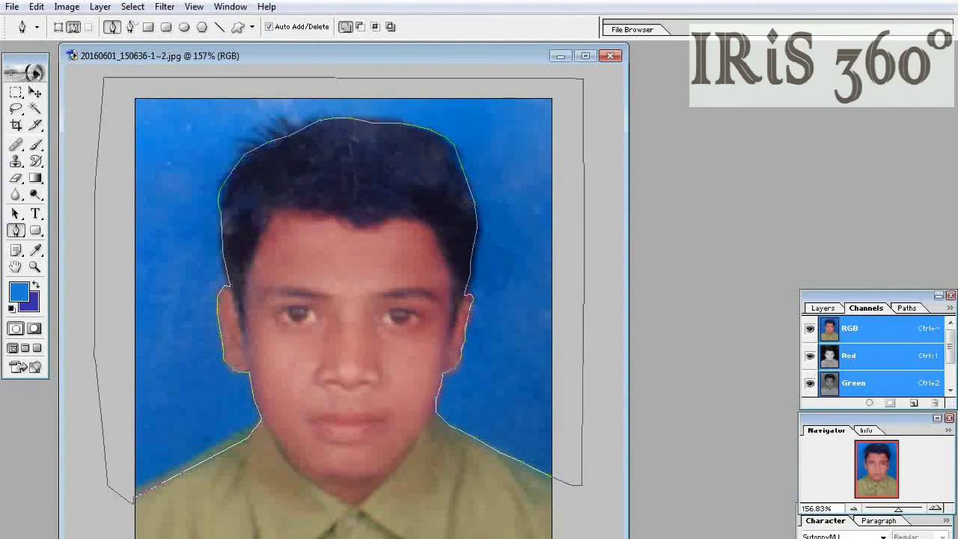
Convert the closed path into a new anti-aliased selection with a feather radius of 0 pixels
right_click(356, 222)
left_click(434, 297)
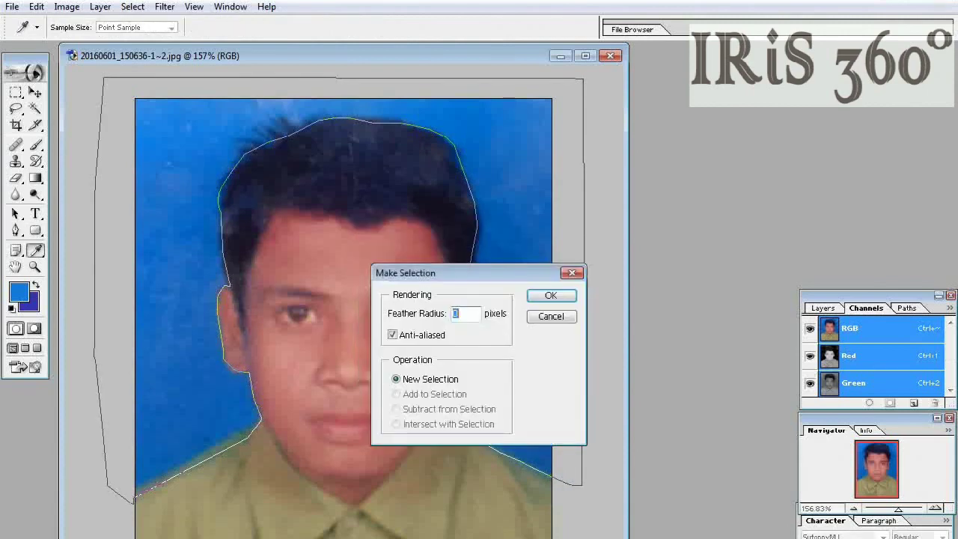
key("Return")
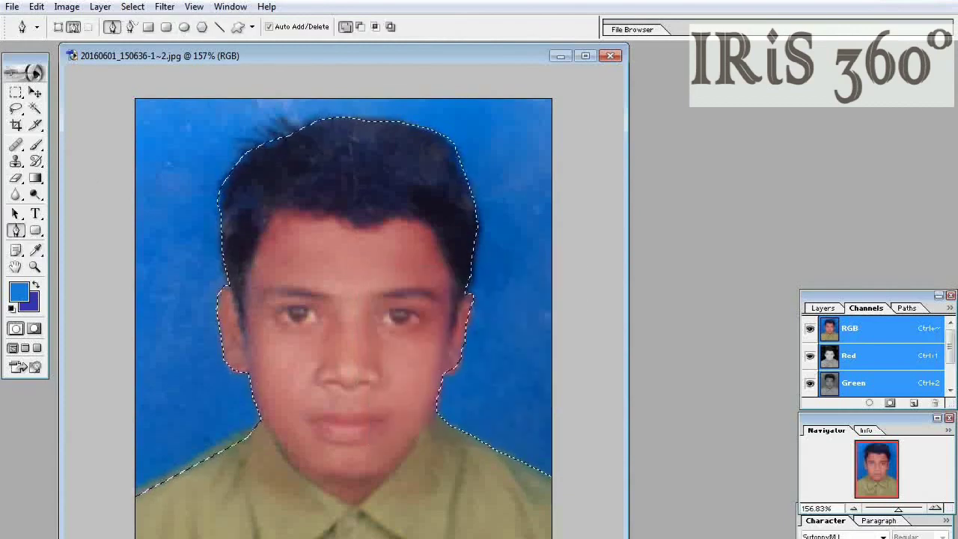
Set the foreground color to a darker blue with hue 219°, saturation 90% and brightness 75%
left_click(19, 292)
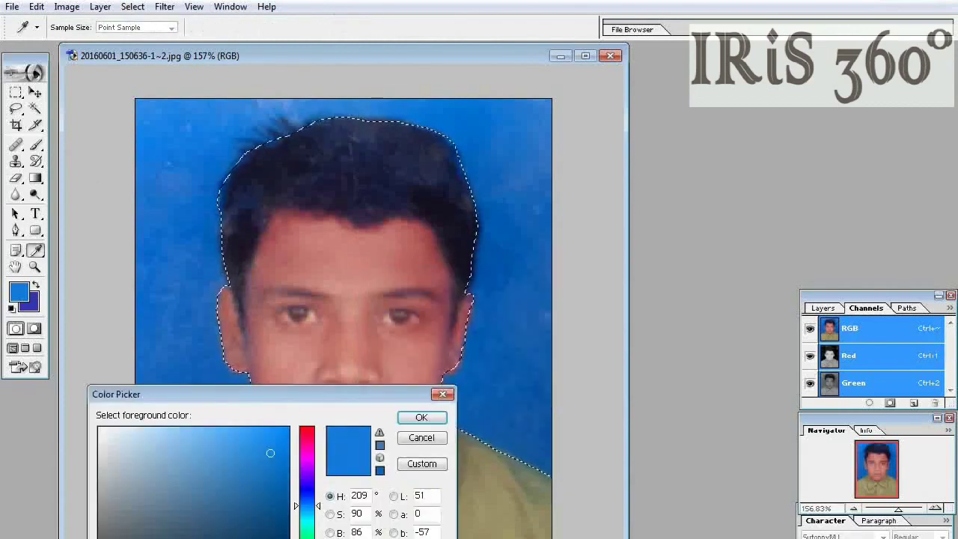
left_click_drag(270, 453, 275, 469)
left_click_drag(317, 506, 317, 501)
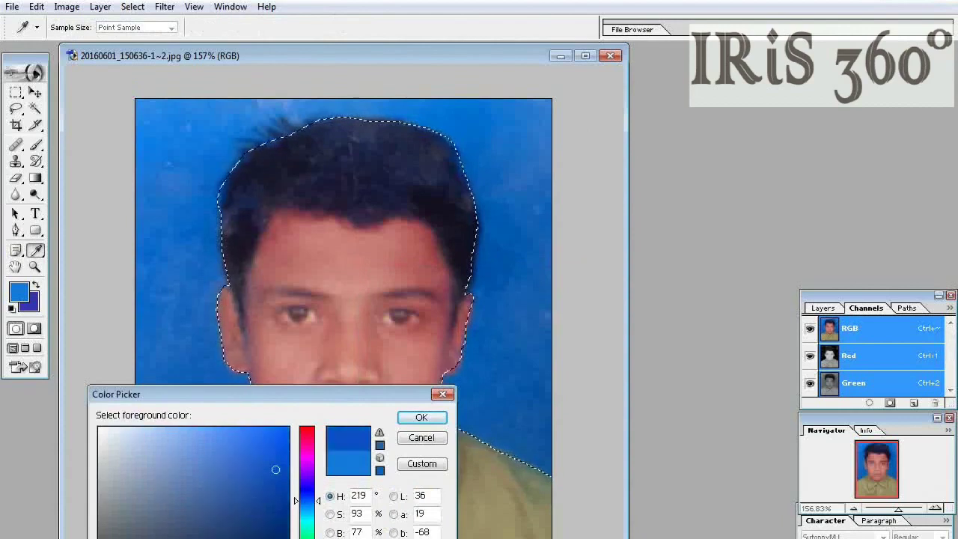
mouse_move(275, 469)
left_mouse_down()
mouse_move(265, 483)
mouse_move(270, 474)
left_mouse_up()
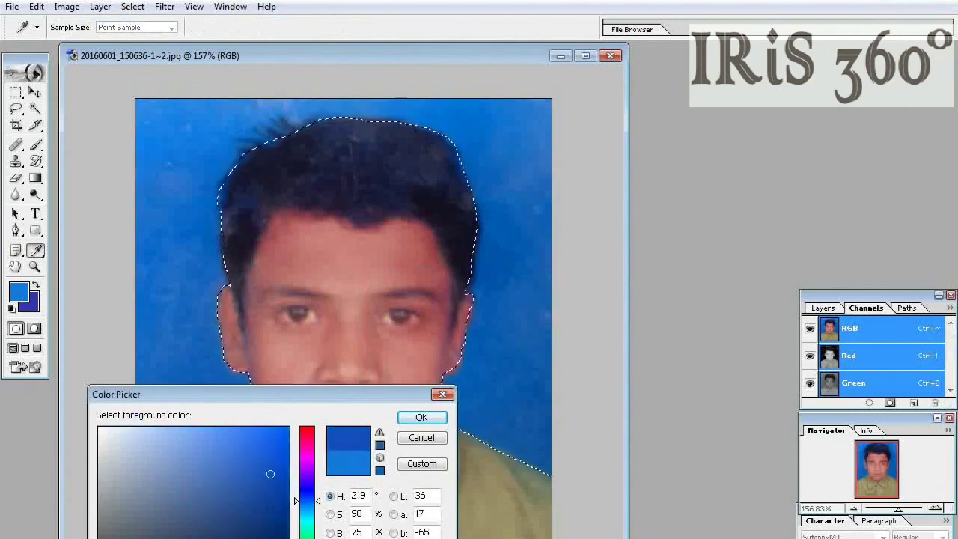
left_click(404, 416)
Set the background color to hue 241°, saturation 67% and brightness 75%, and fill the selected backdrop with the foreground blue
key("p")
left_click(33, 307)
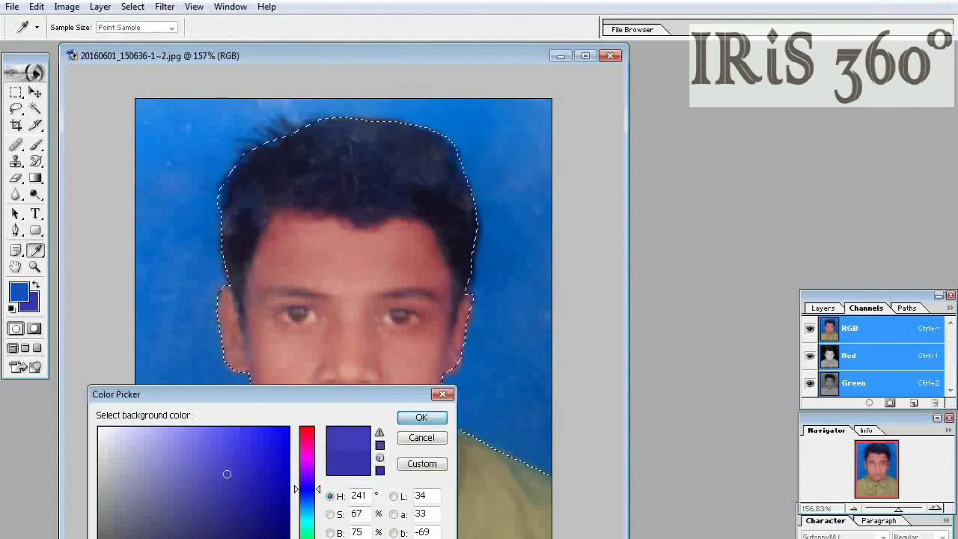
left_click(402, 417)
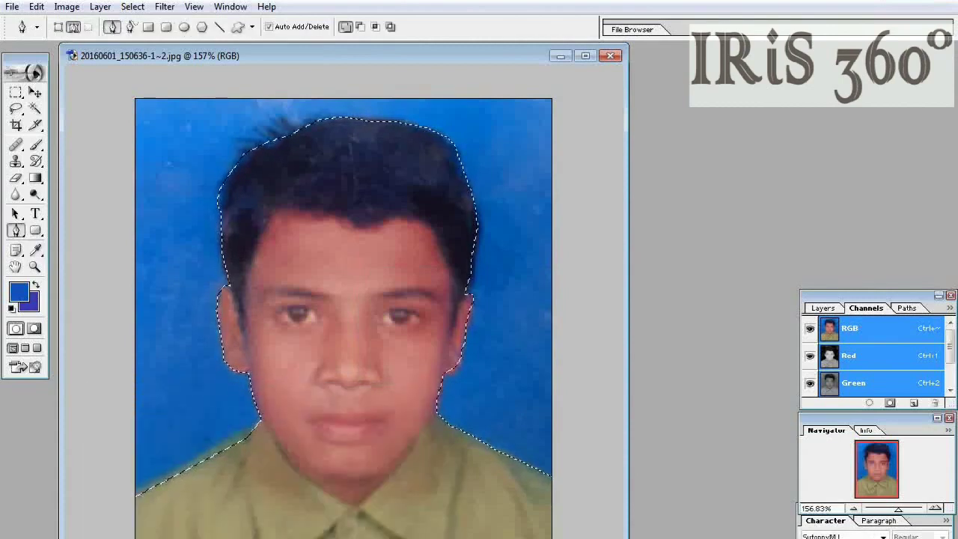
key("alt+Delete")
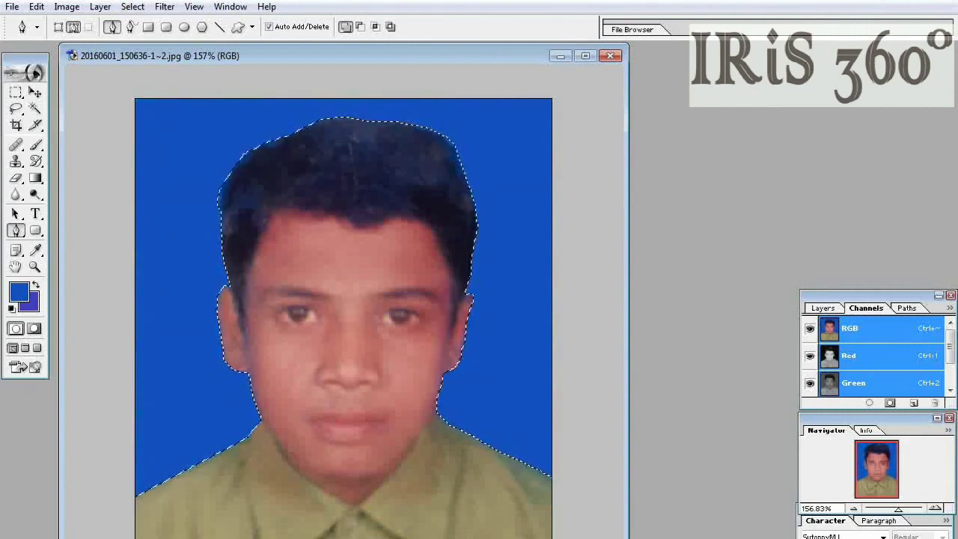
left_click(36, 214)
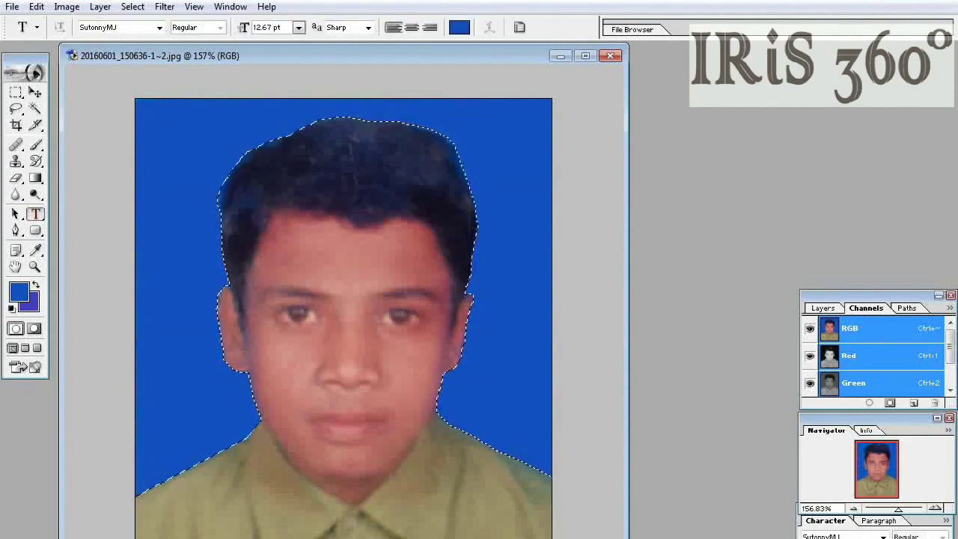
left_click(167, 217)
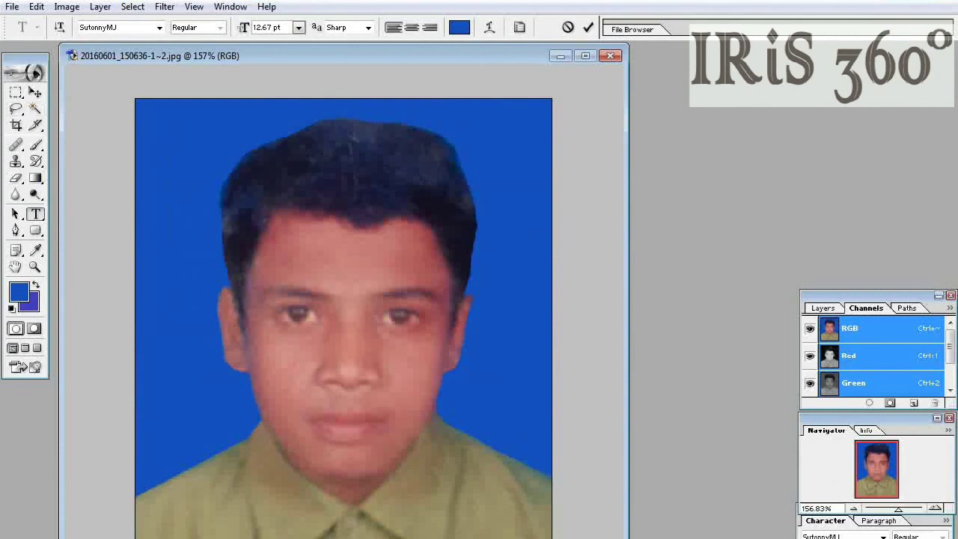
left_click(34, 108)
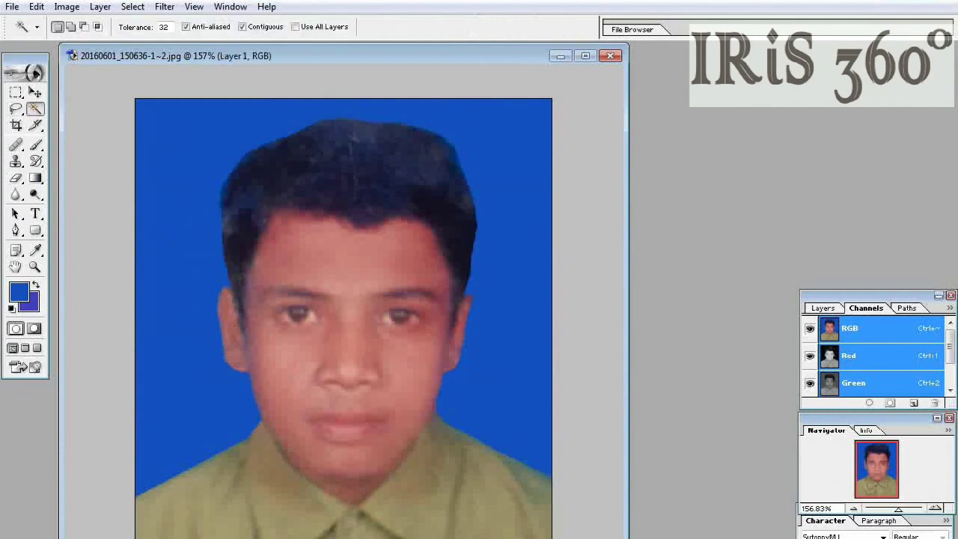
key("ctrl+a")
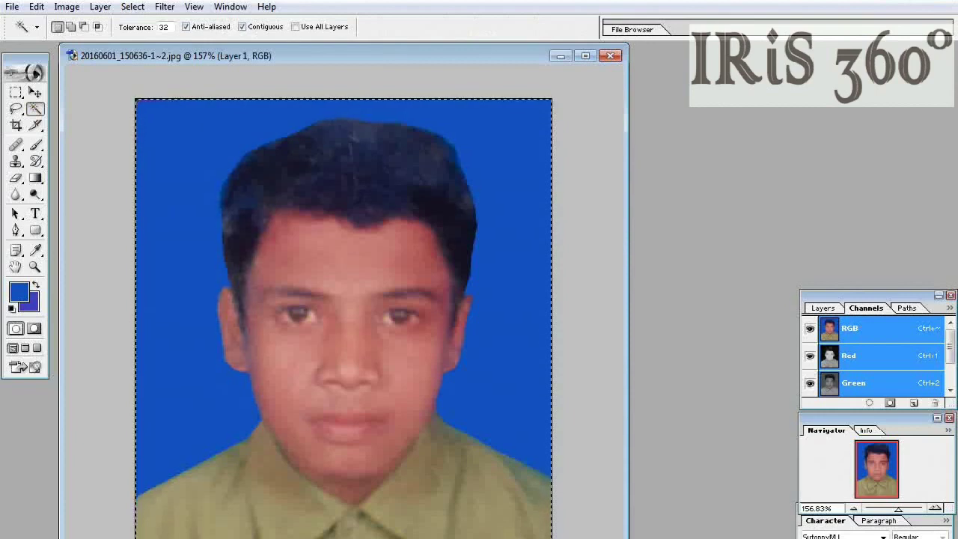
key("t")
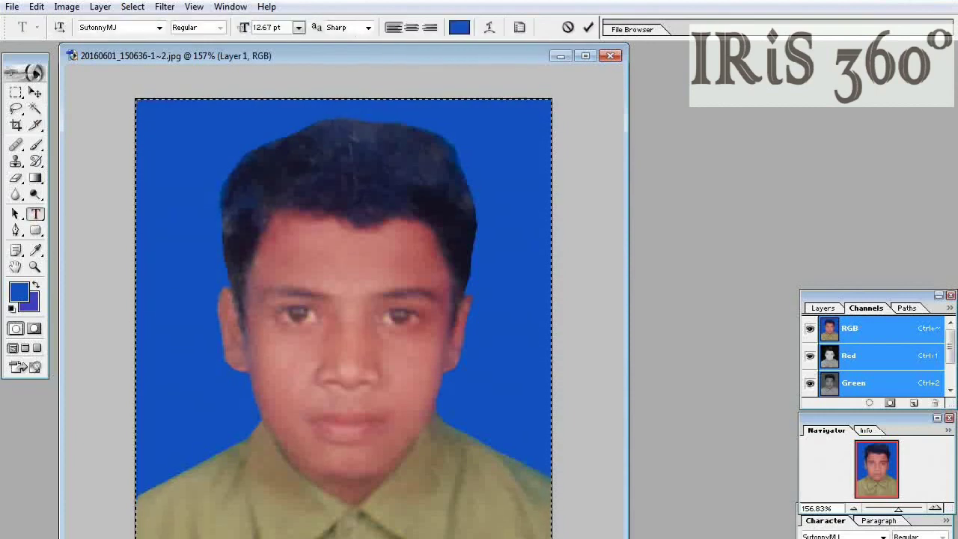
left_click(167, 224)
Save a JPEG copy as "20160601_150636-1~2 copy.jpg" on the Desktop with quality 12 (Maximum) and Baseline ("Standard") format
left_click(12, 6)
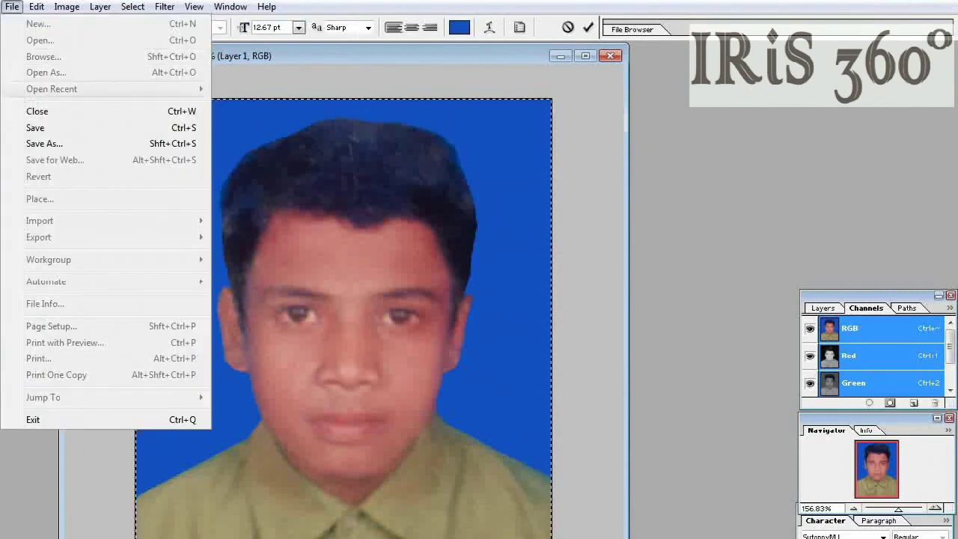
left_click(45, 143)
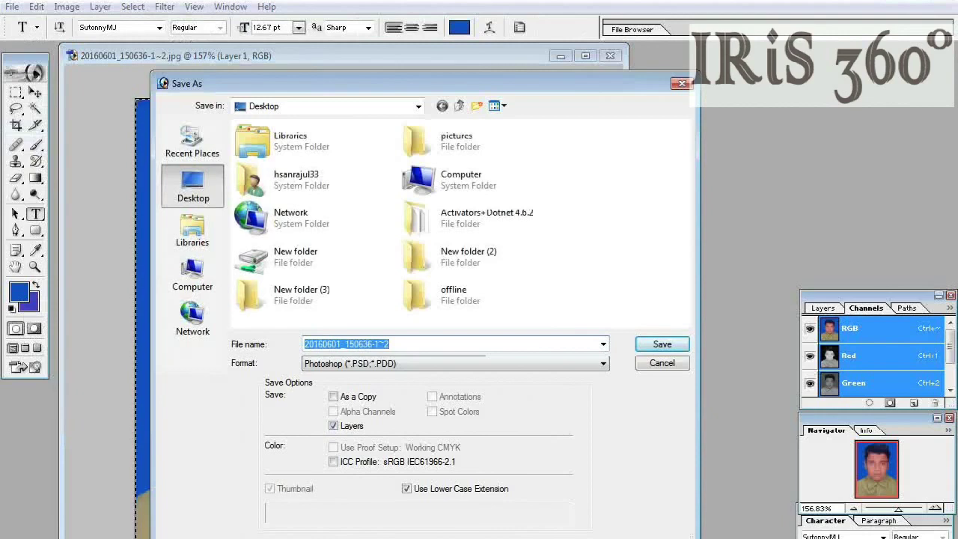
left_click(455, 364)
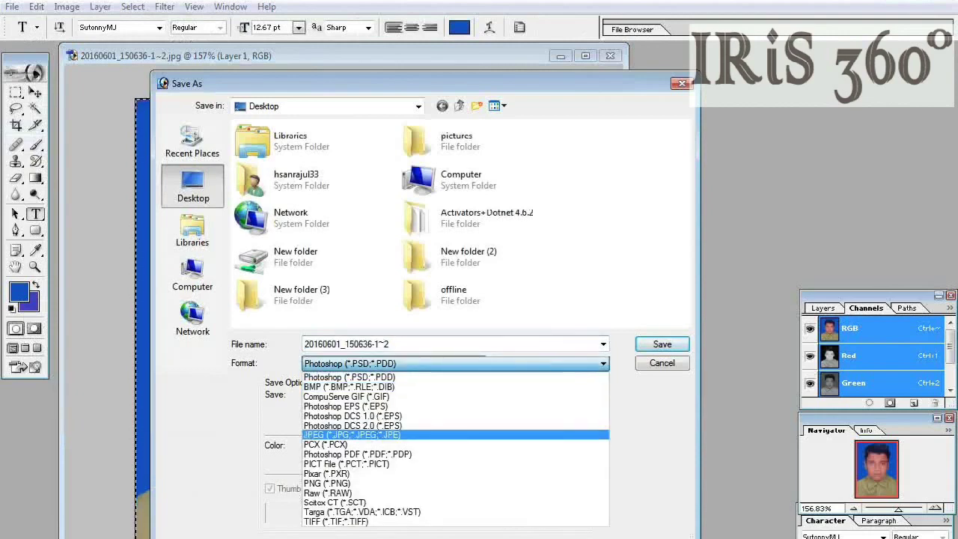
key("Return")
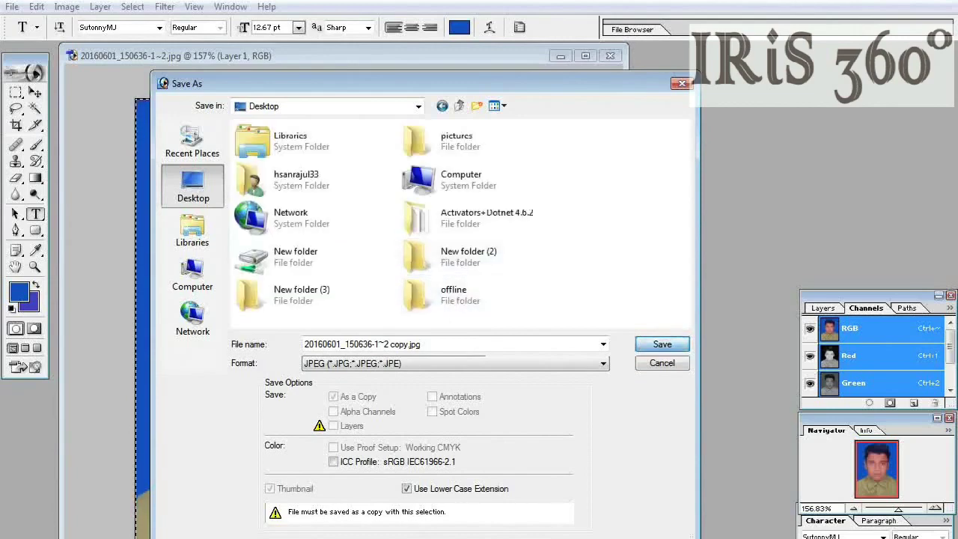
left_click(662, 345)
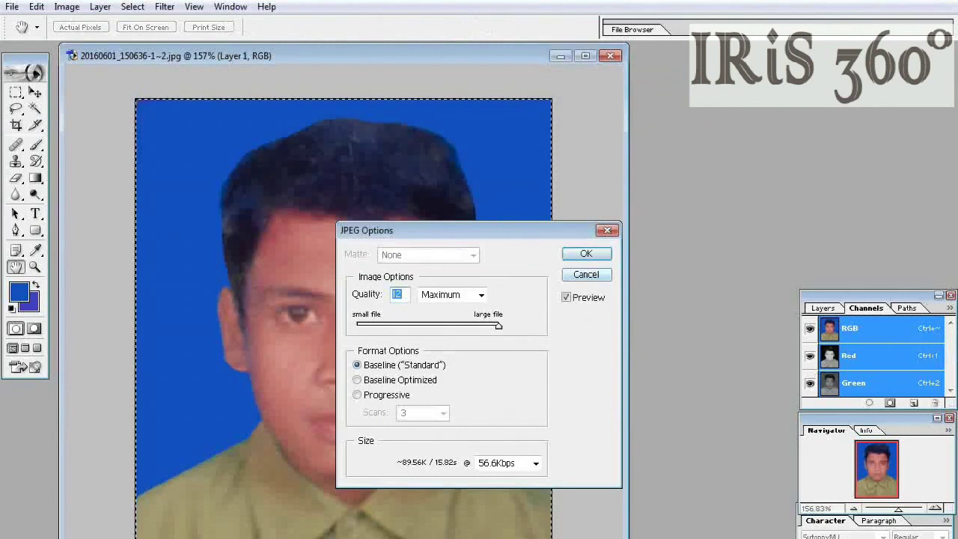
key("Return")
Close the edited portrait document
key("t")
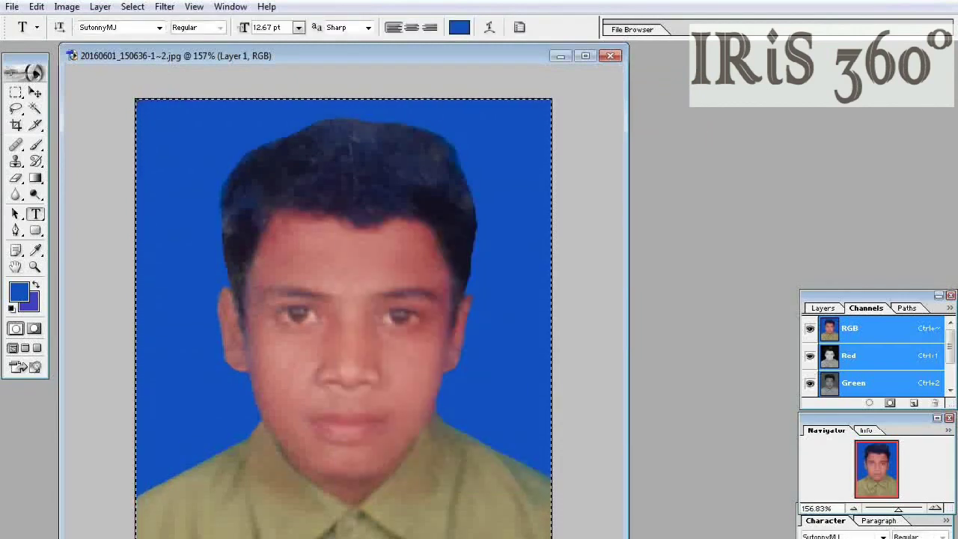
key("ctrl+w")
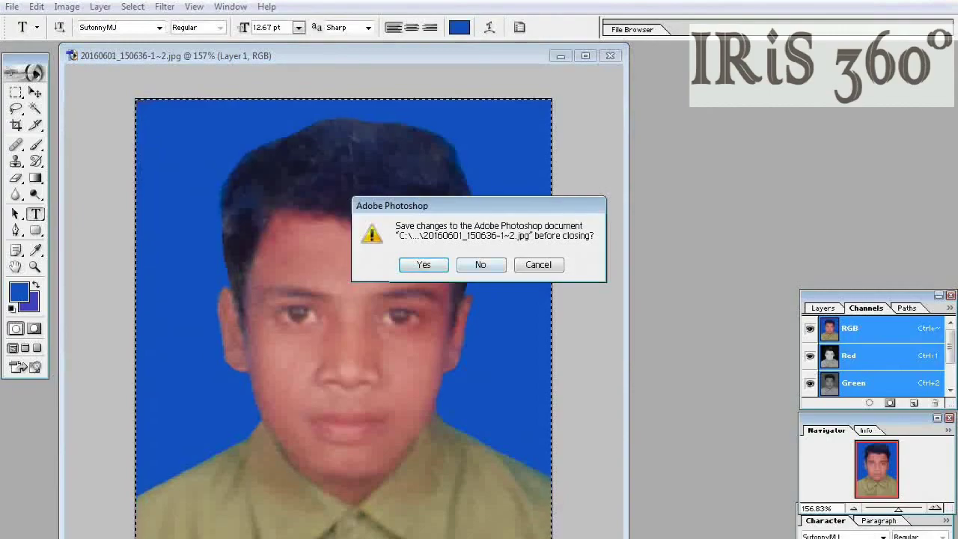